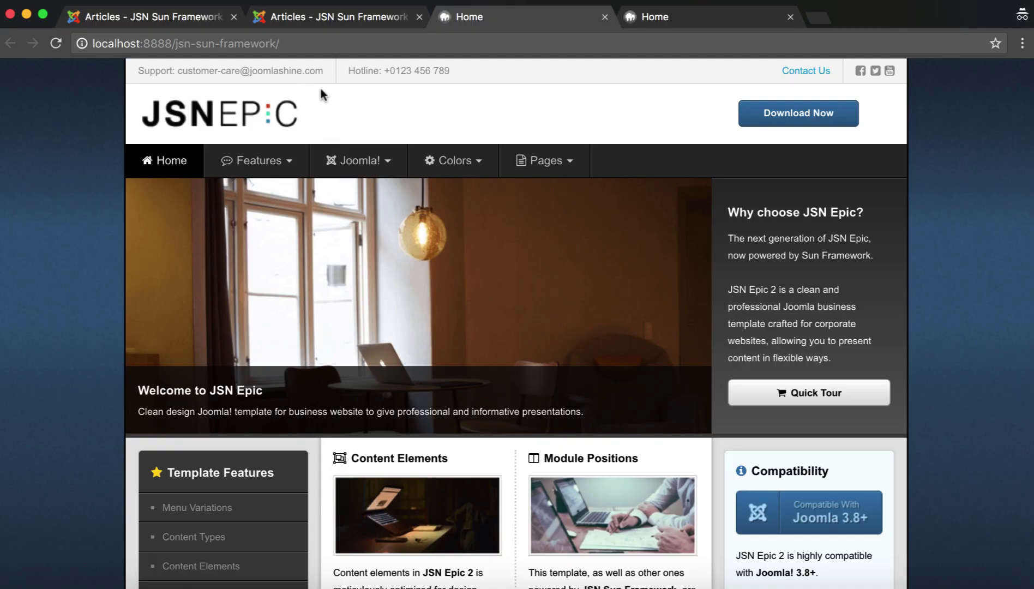
Step: Preview the Joomla!, Colors and Pages mega menu dropdowns on the JSN Epic frontend
mouse_move(394, 170)
mouse_move(457, 175)
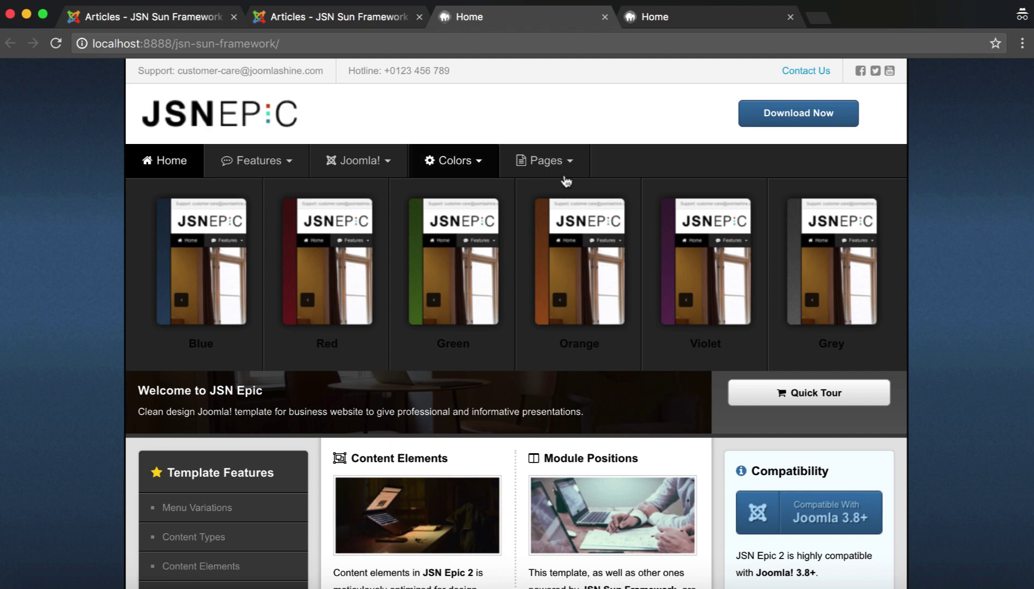
mouse_move(566, 180)
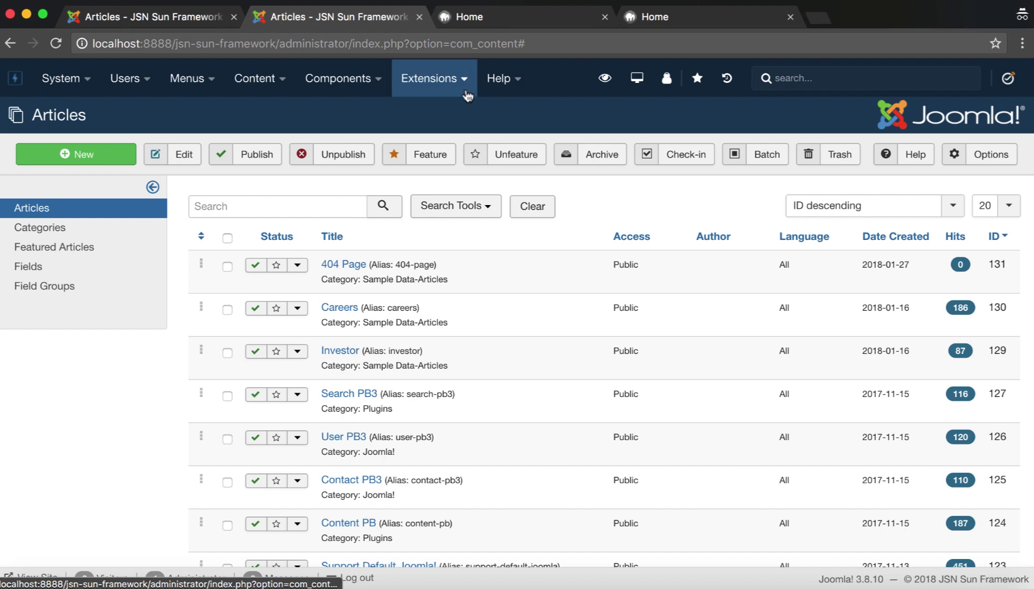
Step: Open the Mega Menu tab of the JSN Epic 2 - Default template style from Extensions > Templates
click(468, 96)
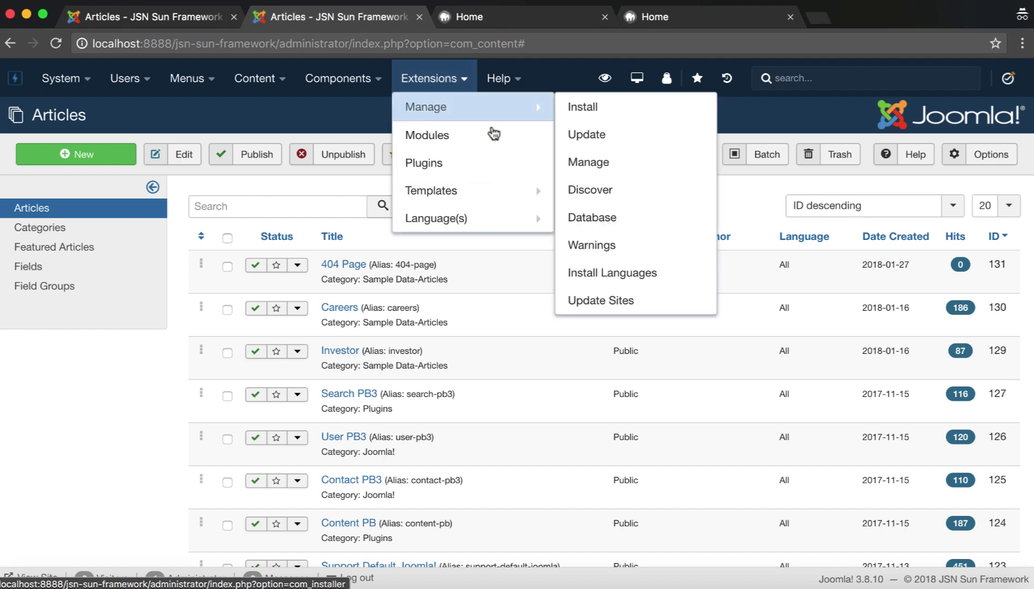
click(502, 189)
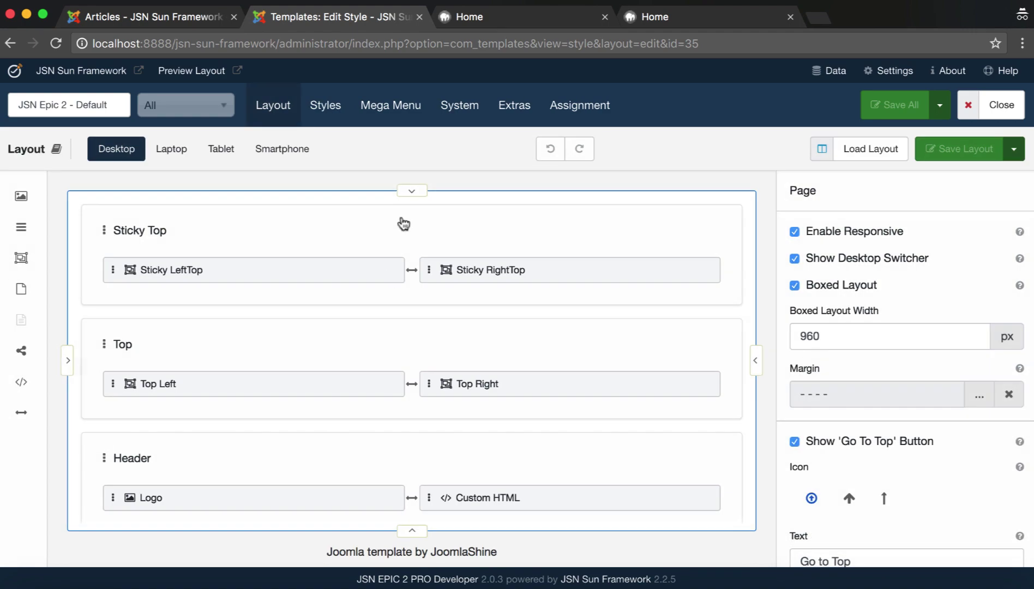
click(403, 121)
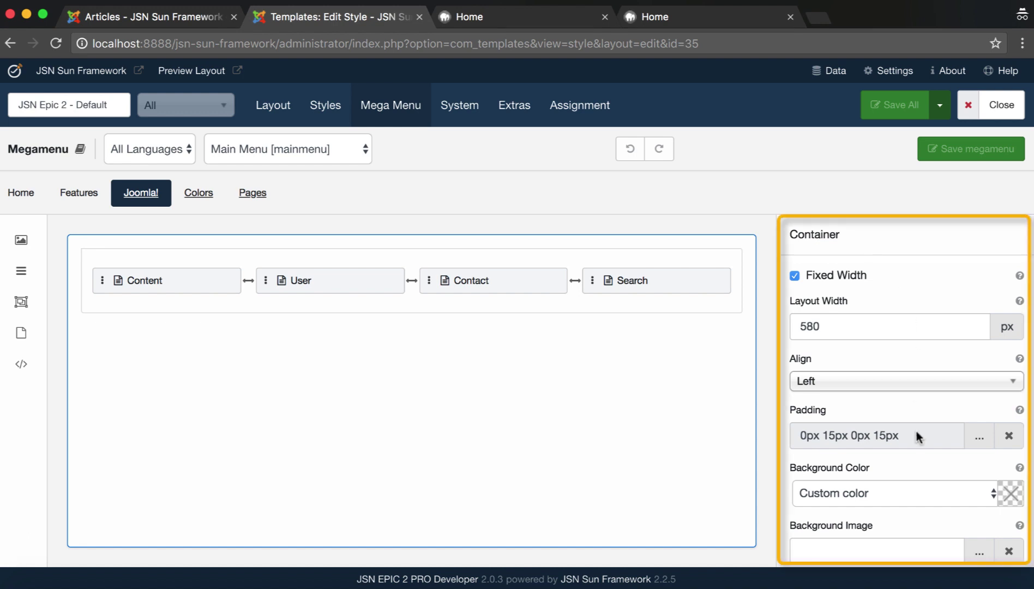
Step: Inspect the Joomla! mega menu's row, Search column and Search module settings
scroll(917, 432, down, 3)
scroll(917, 431, up, 3)
drag(842, 234, 792, 233)
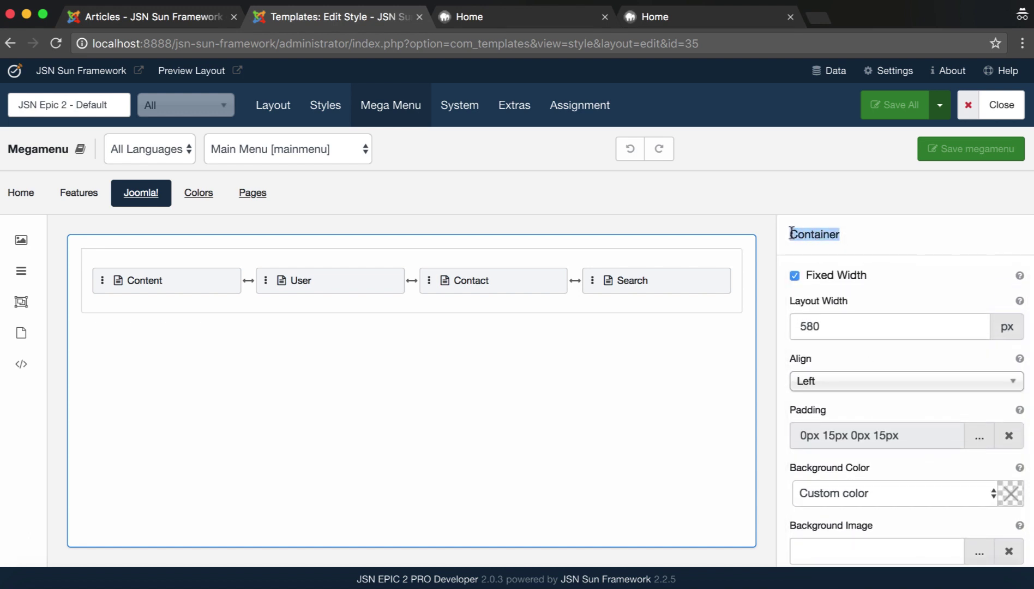
click(741, 266)
double_click(841, 234)
click(713, 266)
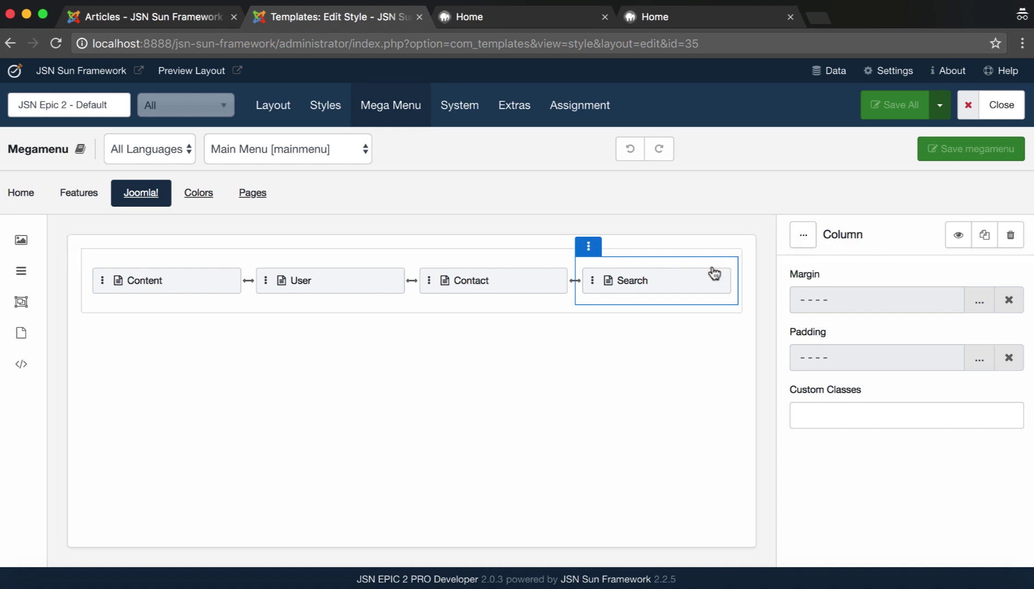
click(705, 280)
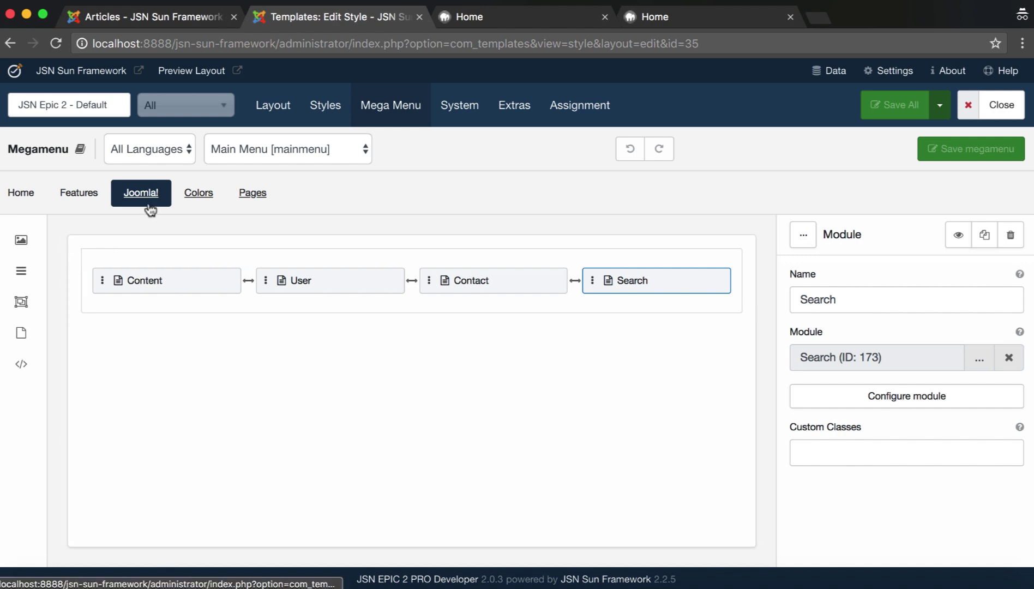
Step: Inspect the module elements in the Colors and Pages mega menu layouts
mouse_move(161, 289)
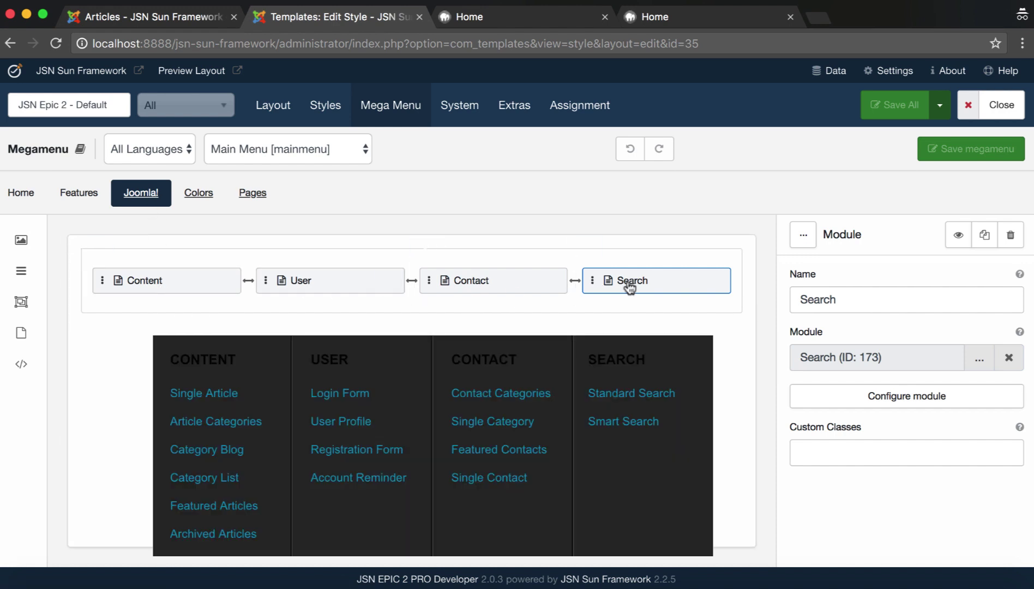
click(205, 199)
click(256, 281)
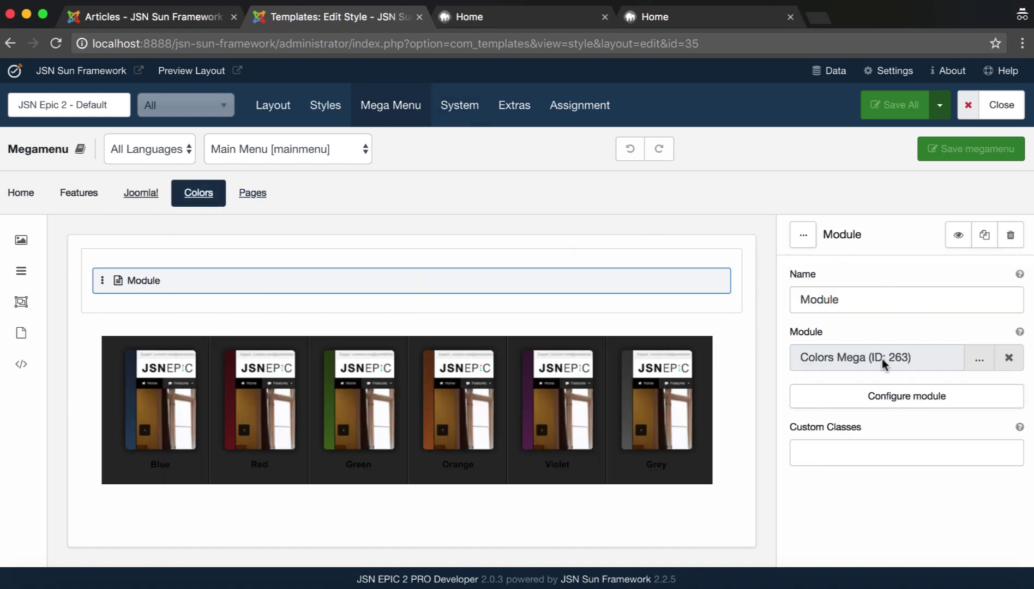
click(262, 200)
click(439, 284)
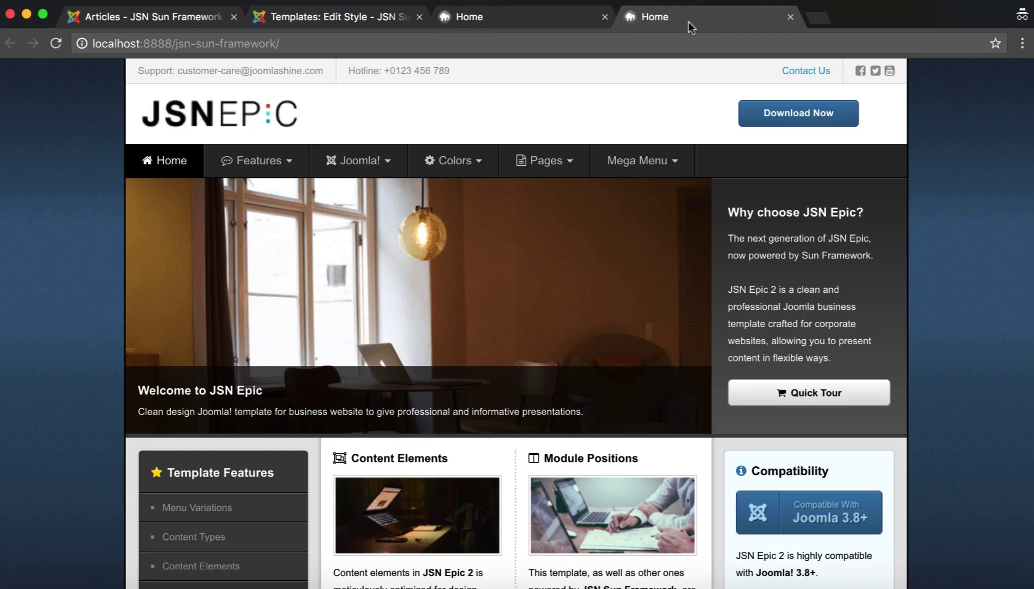
Step: Preview the Mega Menu dropdown in the site's main navigation
mouse_move(677, 175)
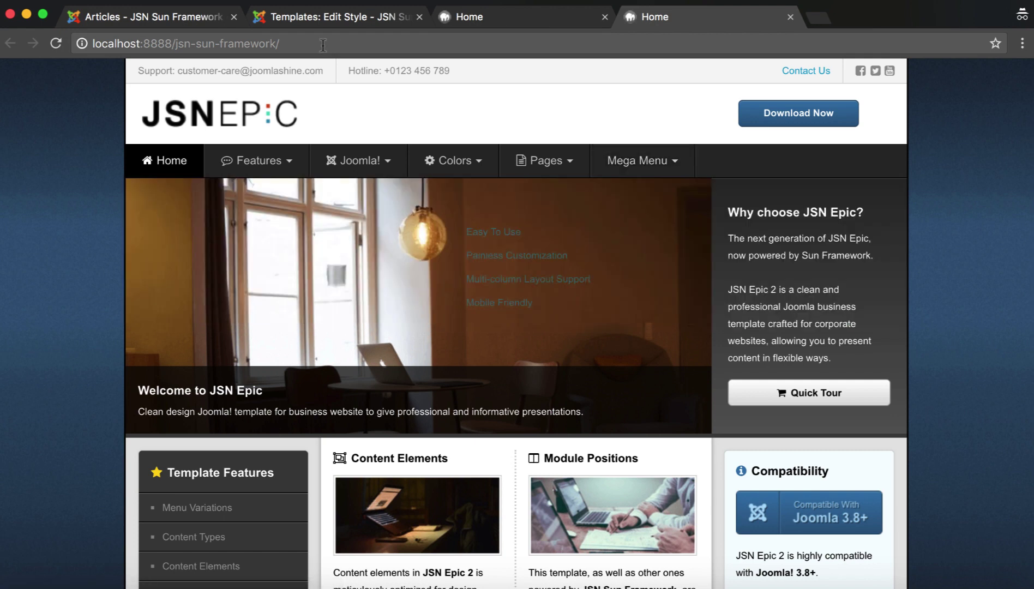
Step: Go to the Main Menu items list and start a new menu item
click(206, 19)
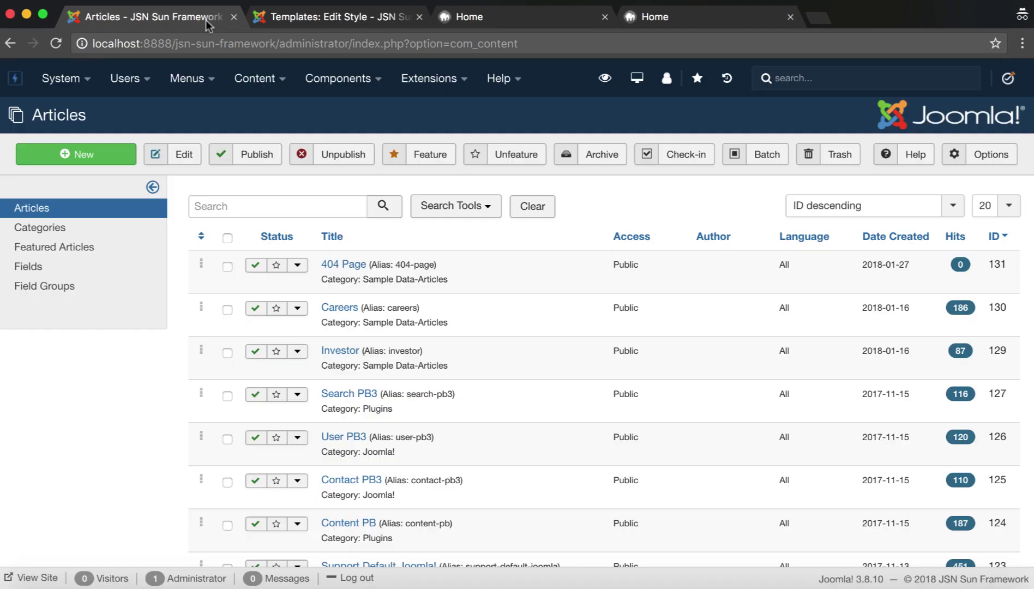
click(187, 78)
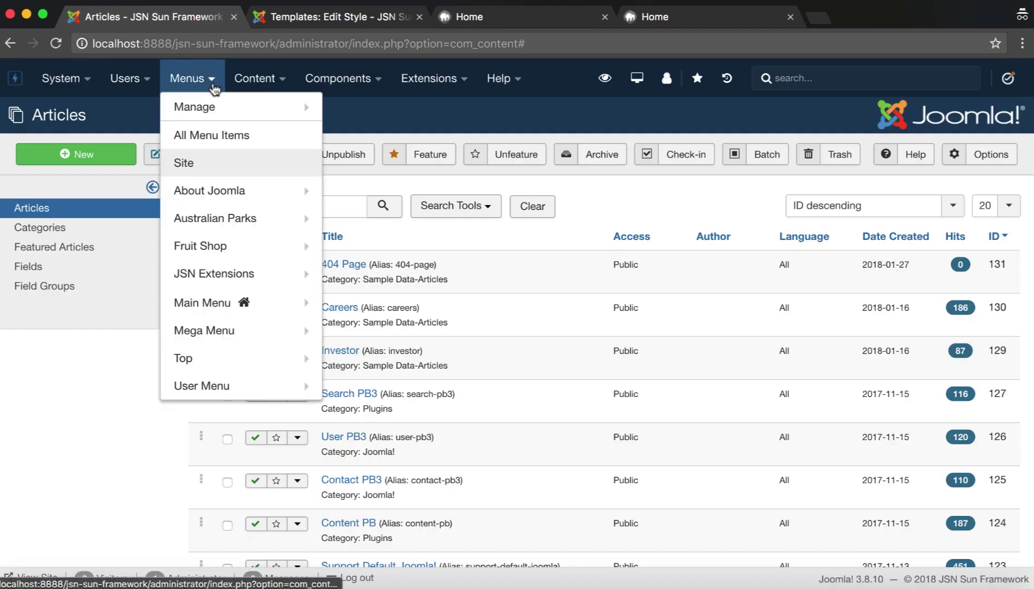
click(278, 309)
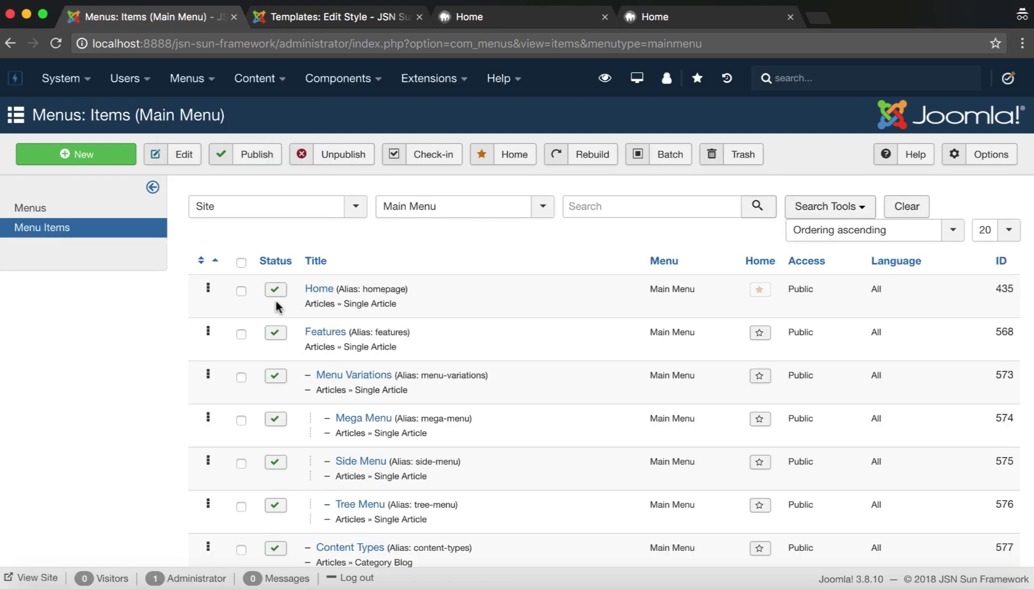
click(114, 161)
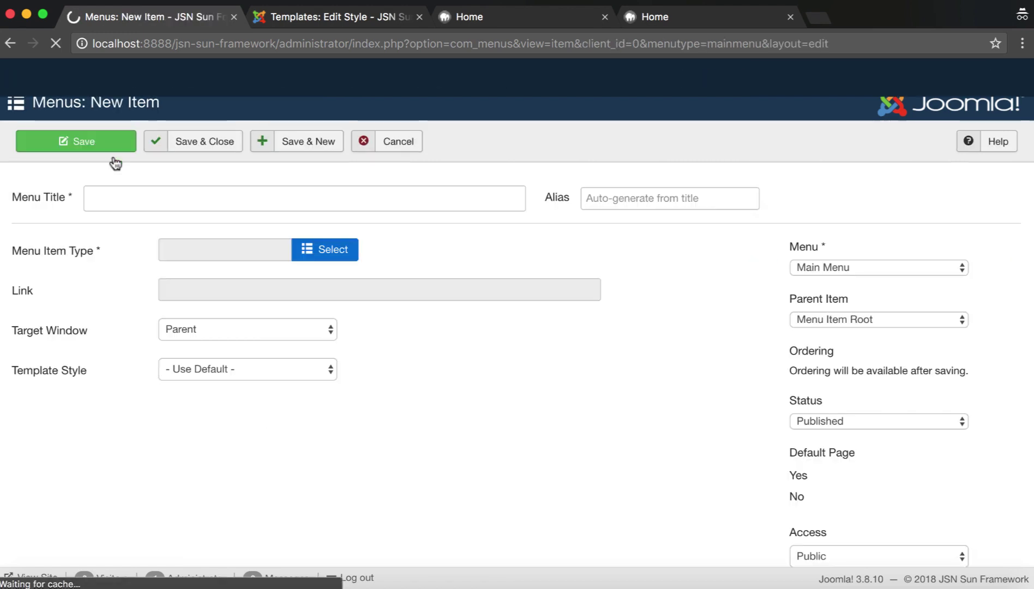
Step: Title the item Mega Menu, make it a System Links URL linking to #, and save
click(192, 209)
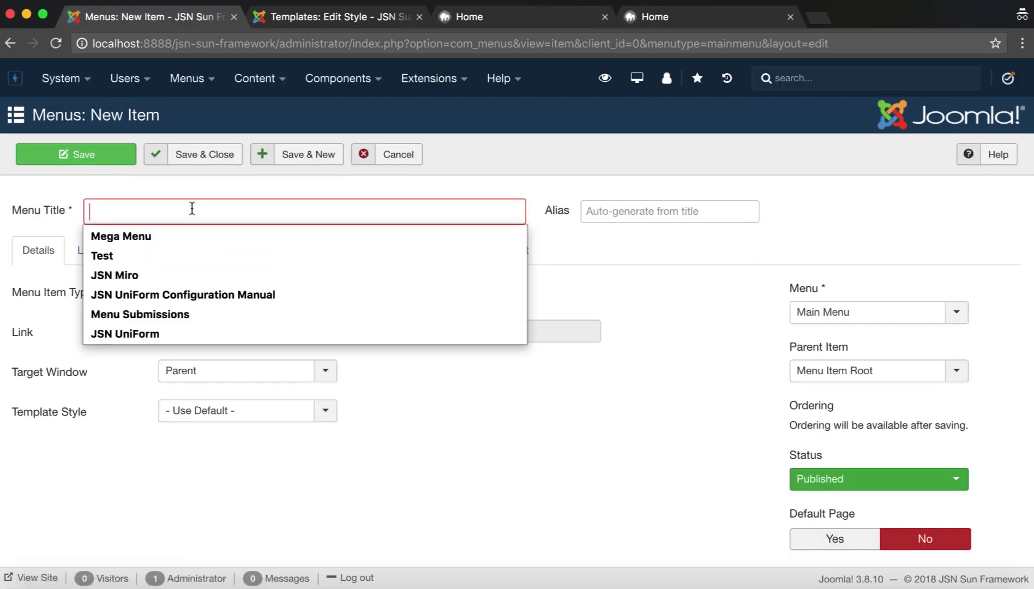
click(217, 234)
click(330, 295)
click(185, 408)
scroll(254, 460, down, 3)
click(160, 434)
click(250, 331)
click(202, 359)
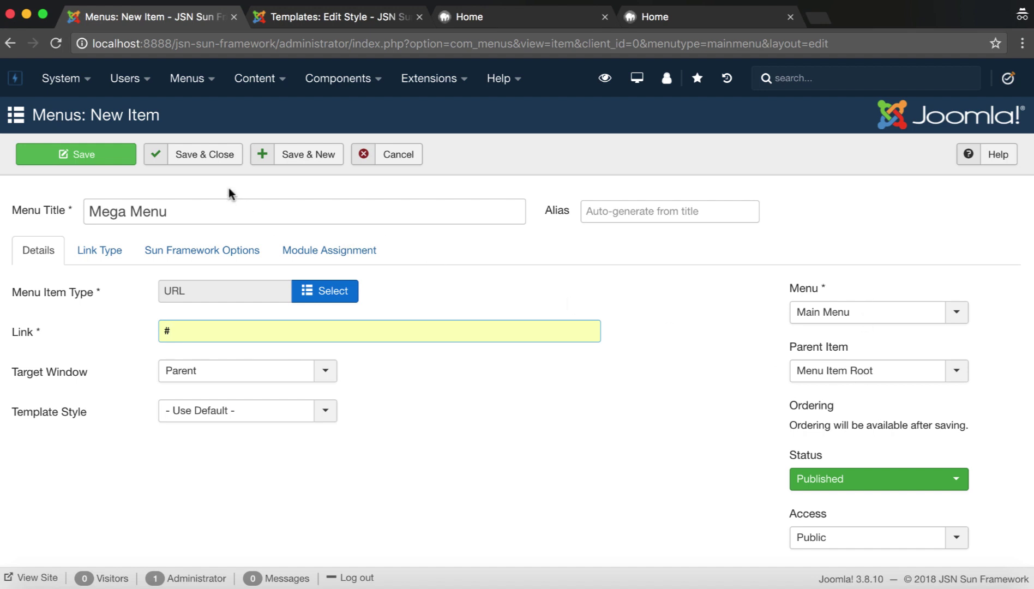
click(213, 158)
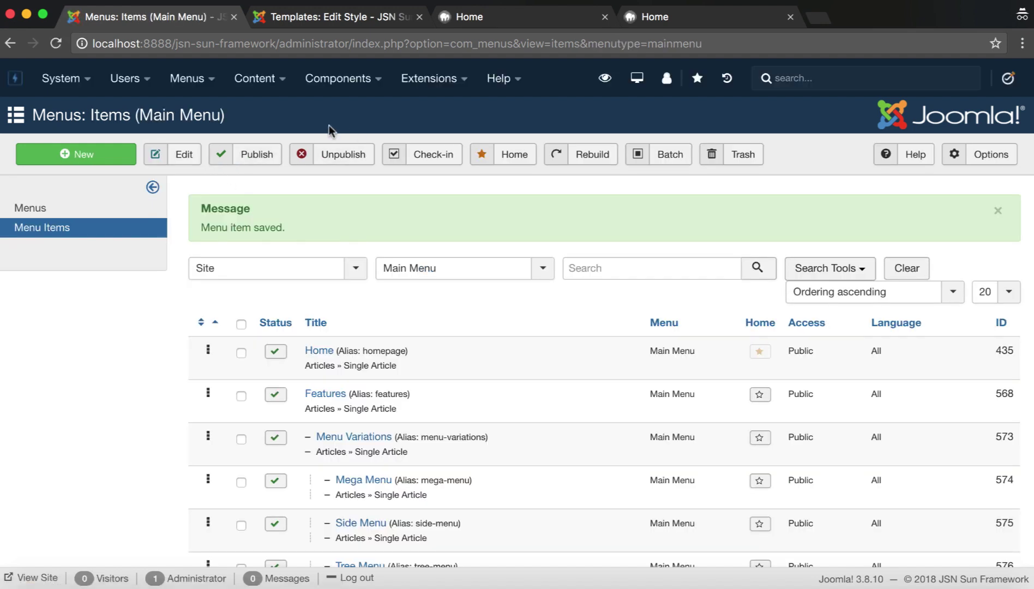
Step: Select the Mega Menu item in the builder and add Custom HTML, Module and Image elements
click(358, 18)
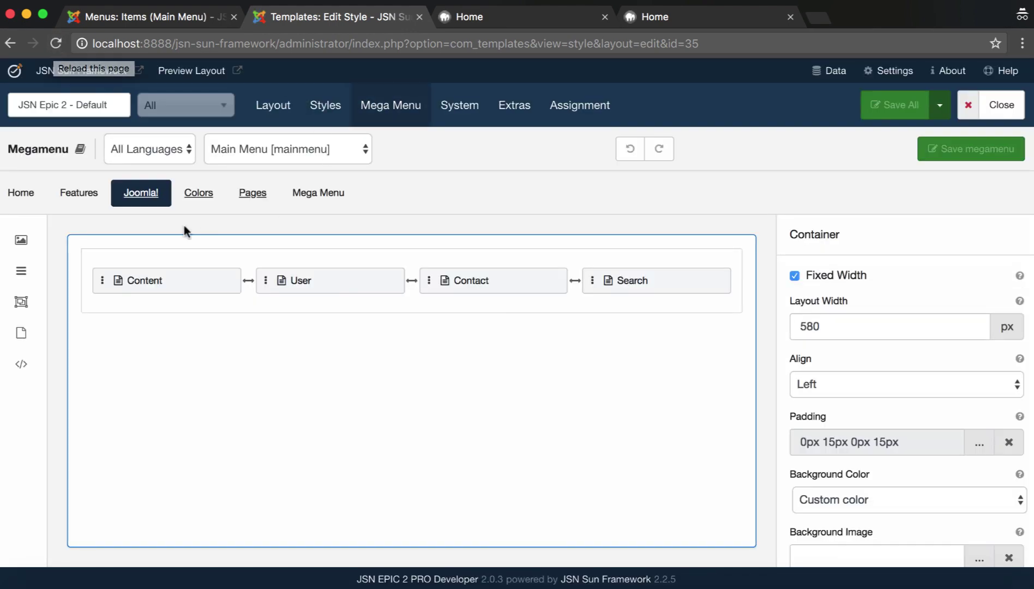
click(327, 199)
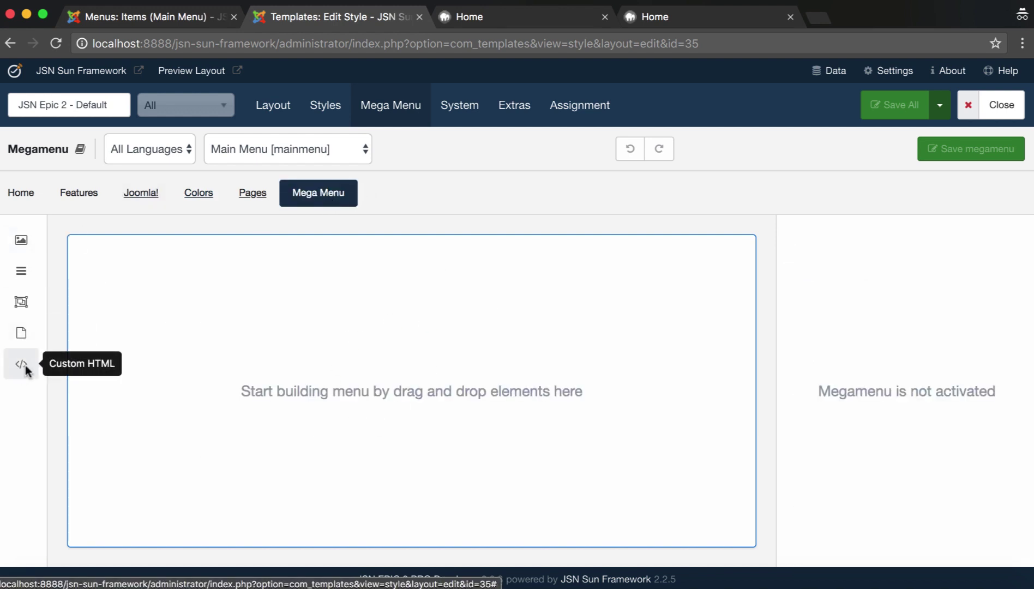
drag(25, 371, 145, 277)
drag(22, 332, 706, 283)
drag(20, 240, 734, 286)
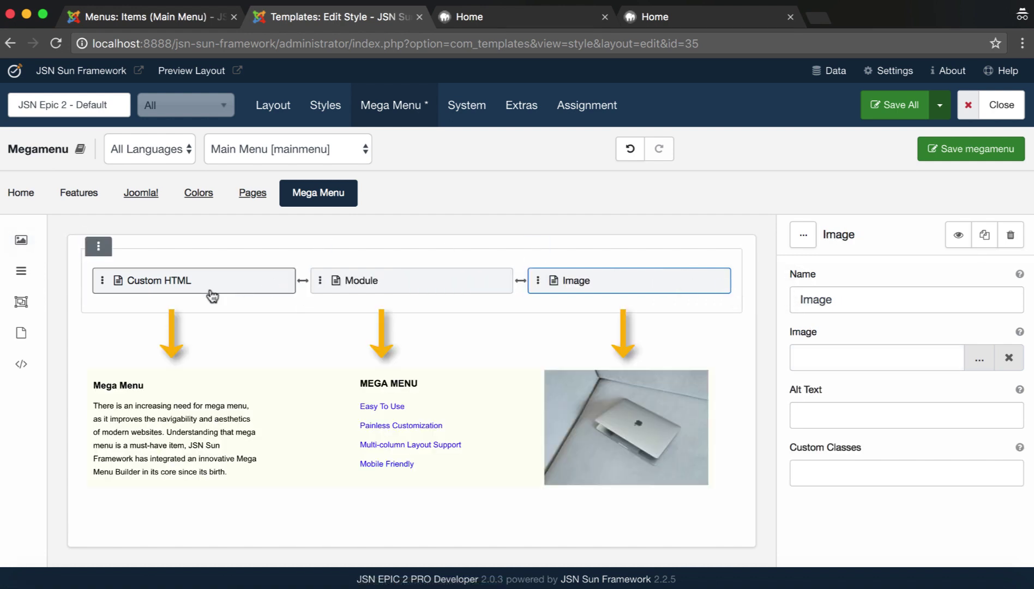
Step: Paste the heading and paragraph HTML into the Custom HTML element's content
click(228, 284)
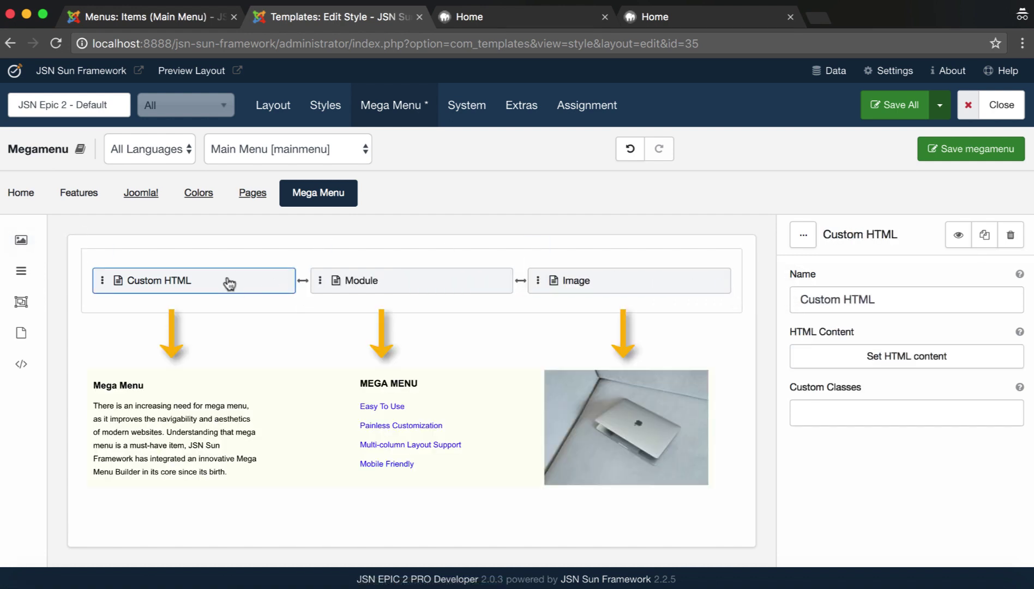
click(915, 368)
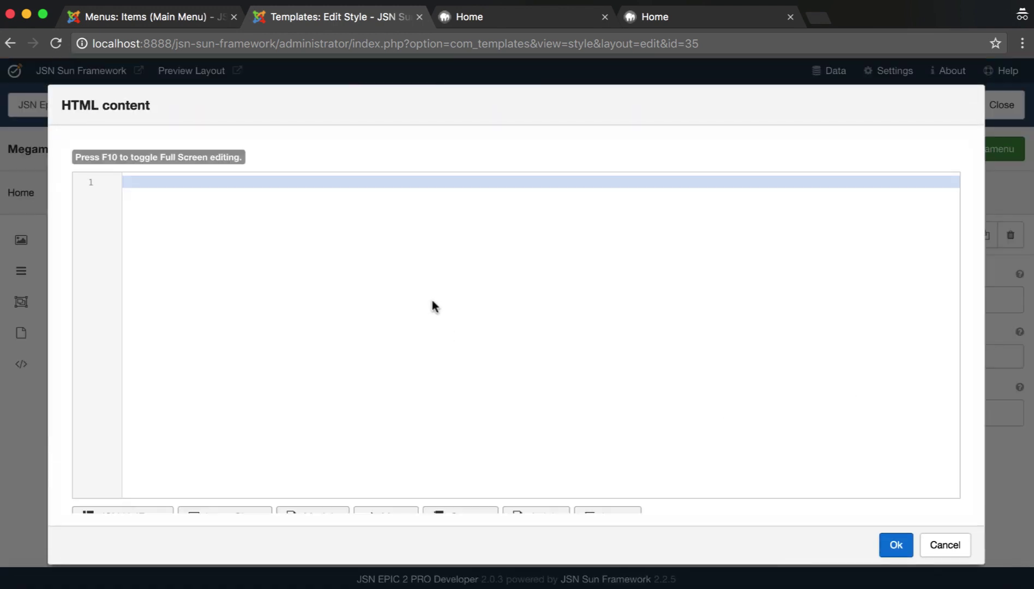
text(<h3>About Mega Menu</h3> <p>There is an increasing need for mega menu, as it improves the navigability and aesthetics of modern websites. Understanding that mega menu is a must-have item, JSN Sun Framework has integrated an innovative Mega Menu Builder in its core since its birth.</p>)
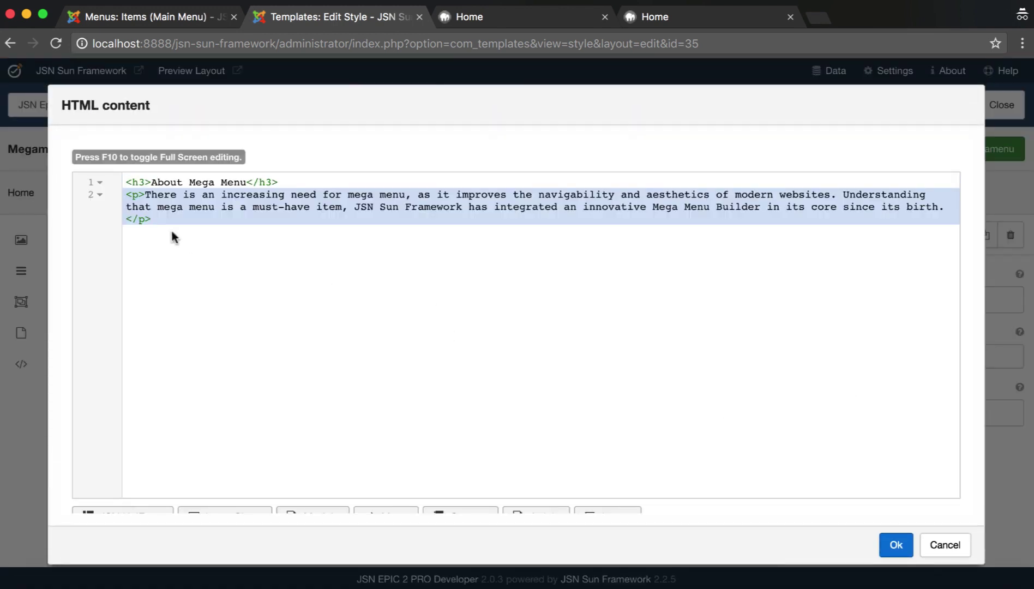
click(901, 551)
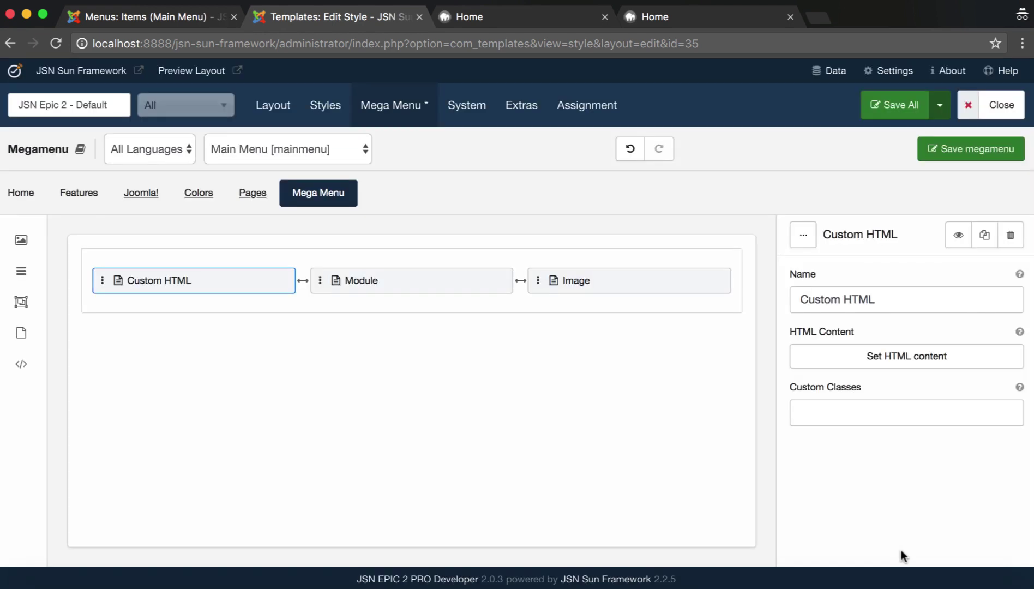
Step: Check the Module element's module-selection help, then open the list of all site menus
click(491, 281)
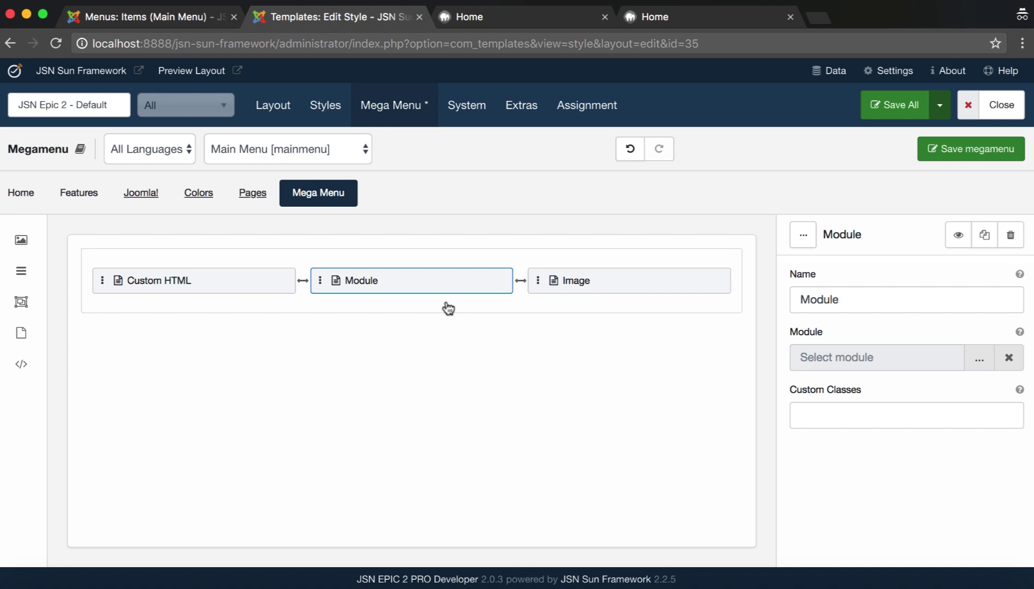
click(1020, 334)
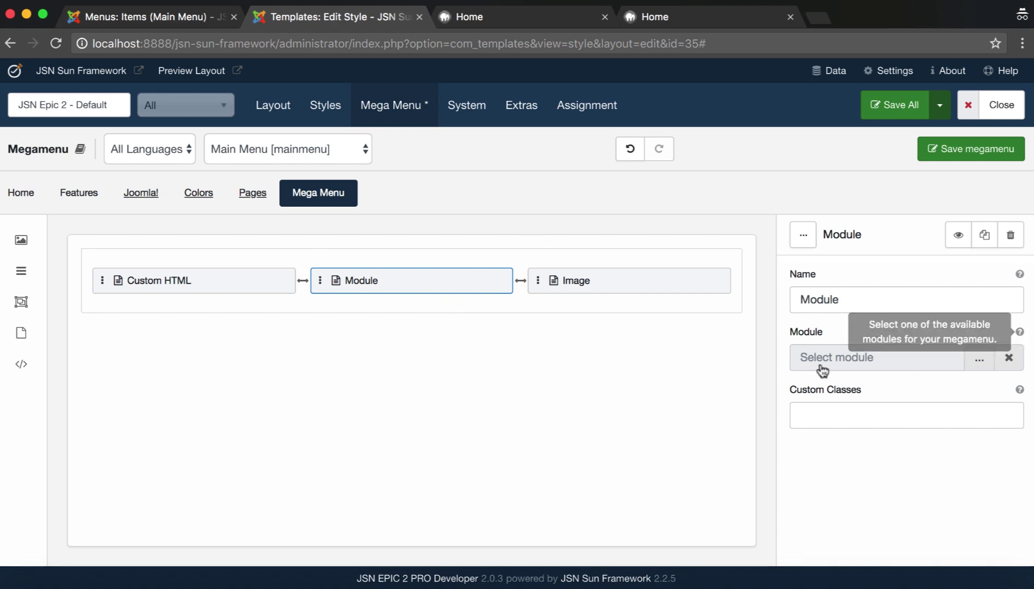
click(195, 21)
click(125, 214)
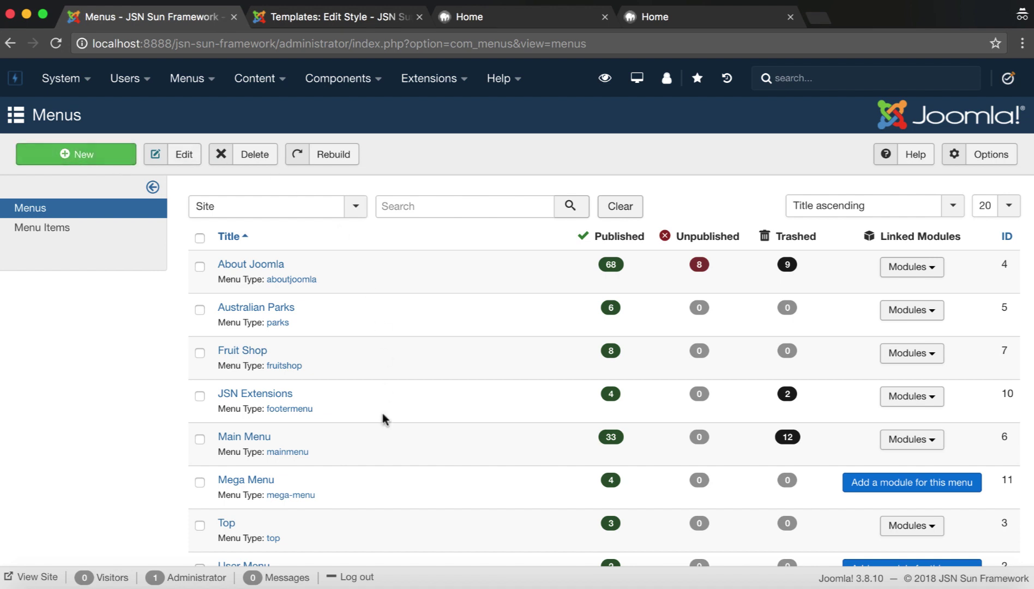
Step: View the Mega Menu menu's items, then start a new Menu-type site module
click(246, 482)
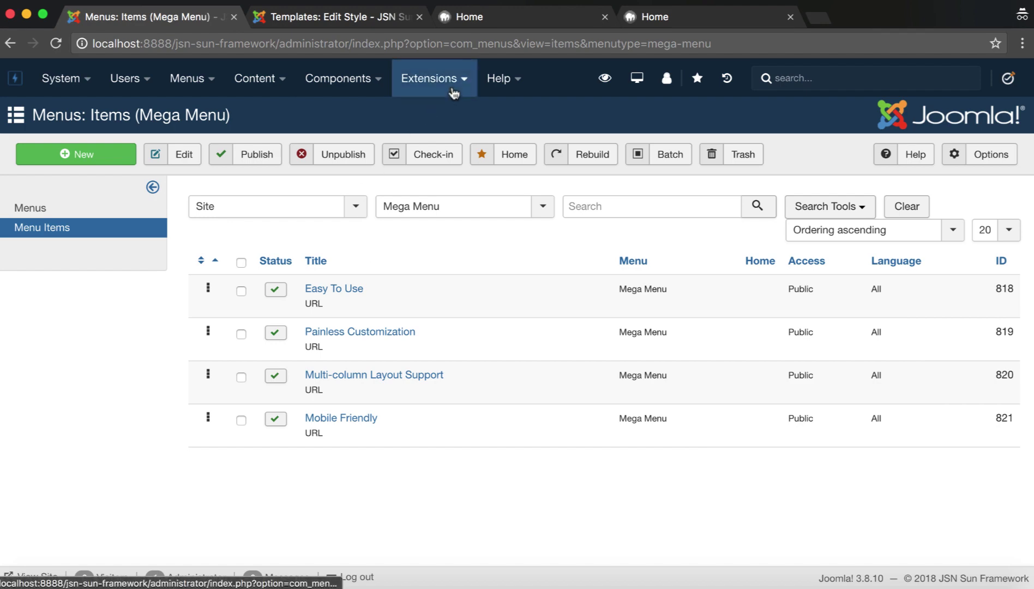
click(429, 78)
click(497, 145)
click(109, 157)
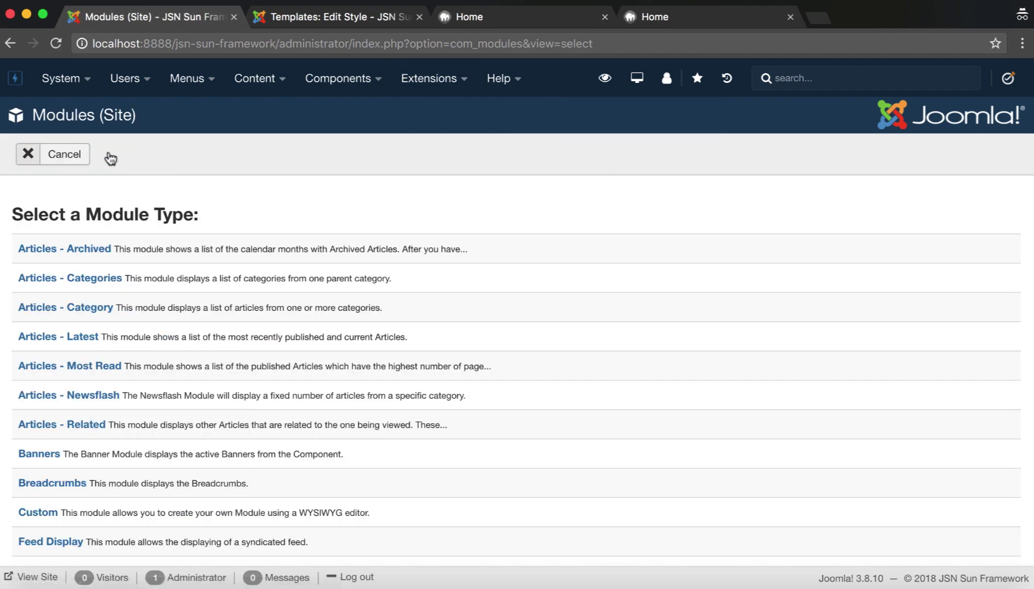
scroll(262, 394, down, 4)
scroll(266, 395, down, 2)
click(39, 492)
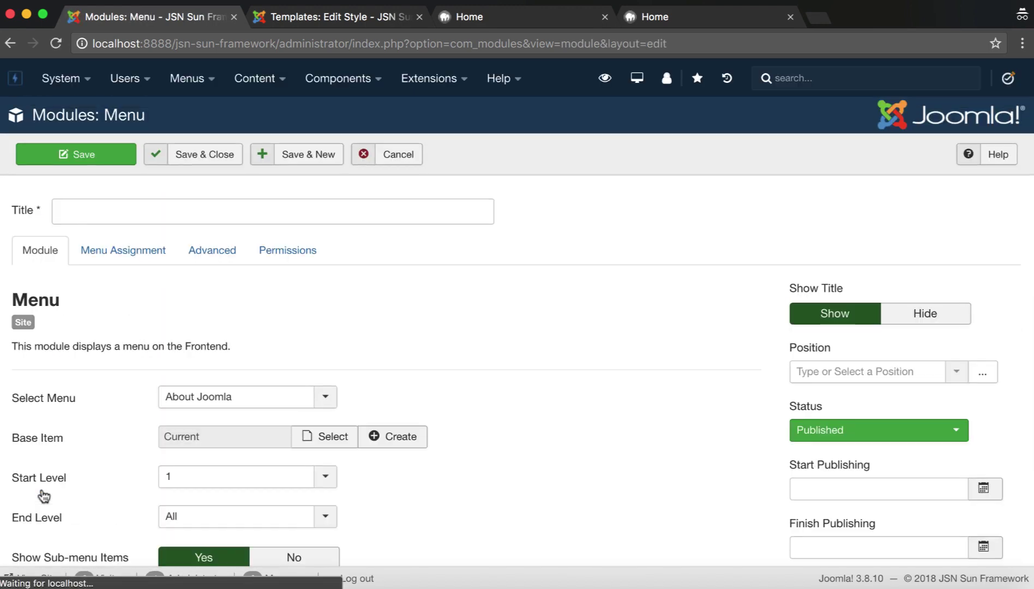
Step: Title the module Mega Menu, set it to display the Mega Menu menu, and save
click(243, 213)
click(158, 239)
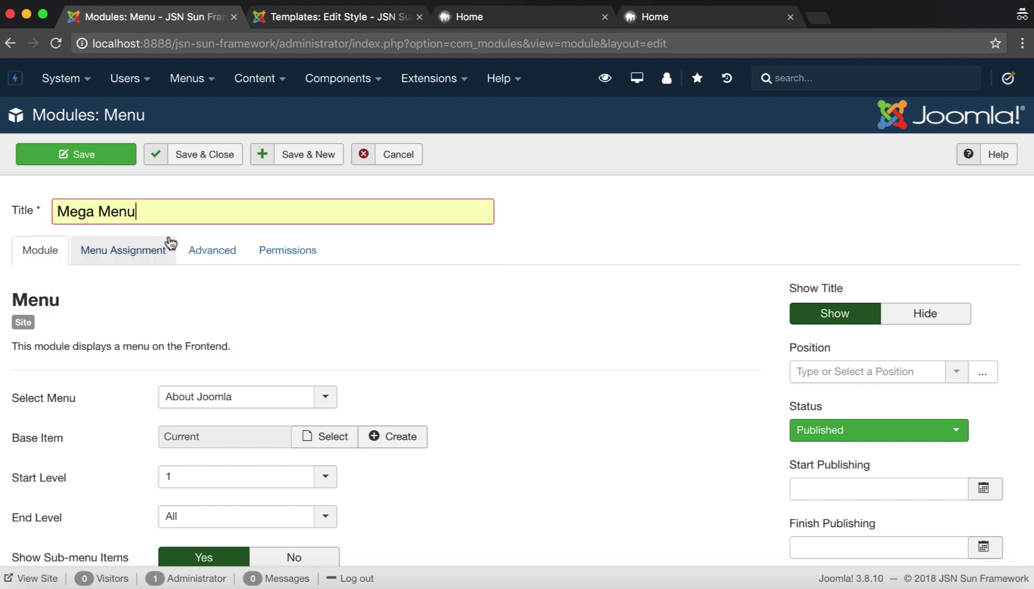
click(326, 398)
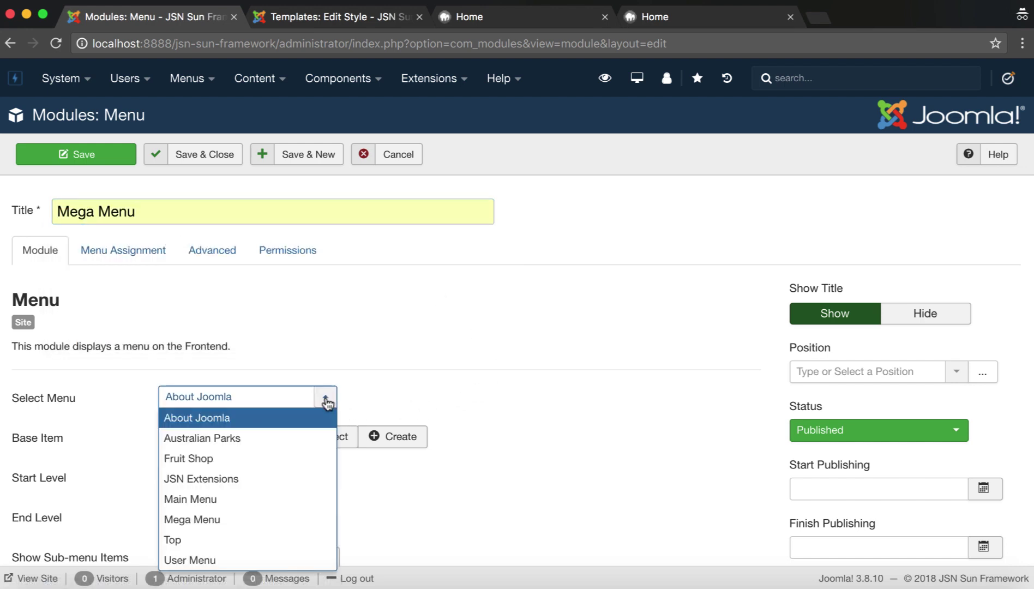
click(276, 523)
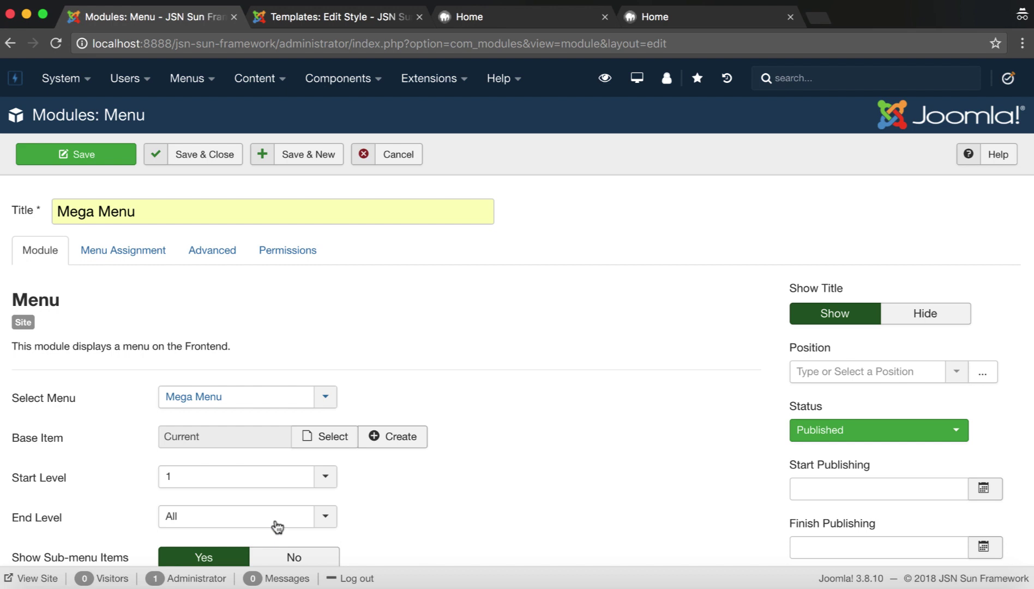
scroll(390, 503, down, 3)
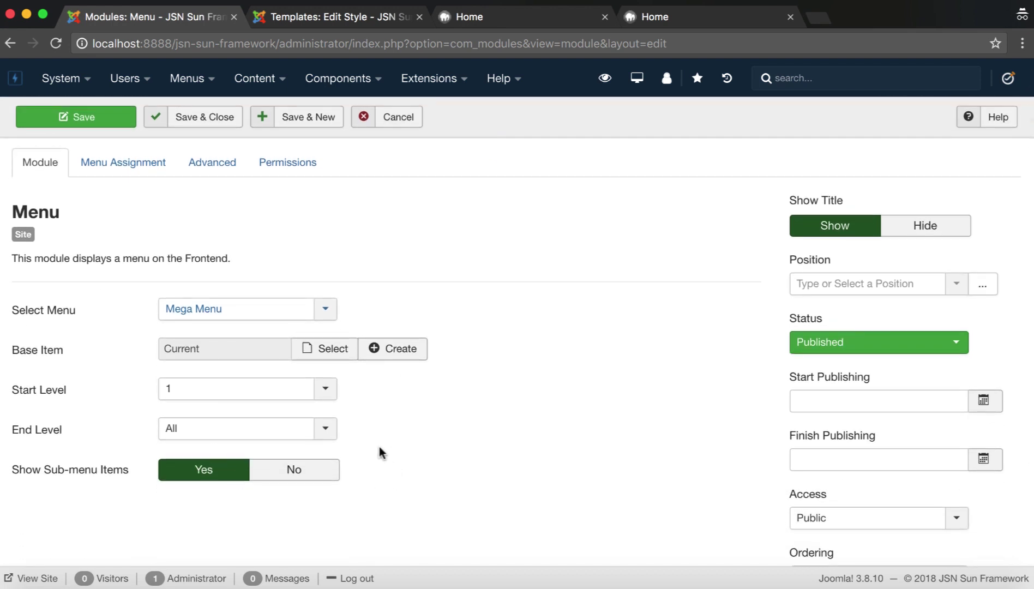
scroll(378, 444, up, 1)
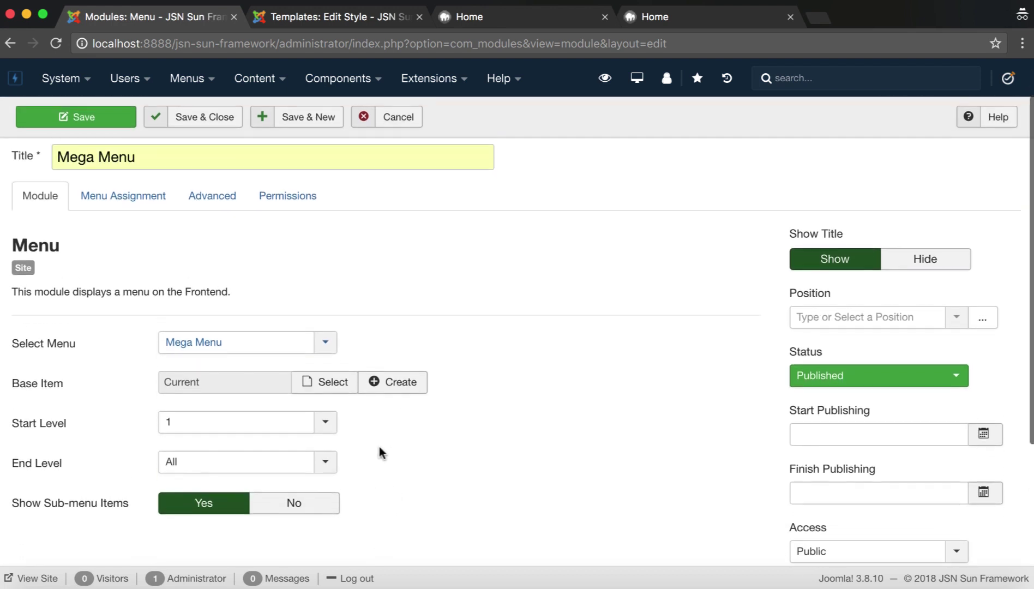
click(221, 118)
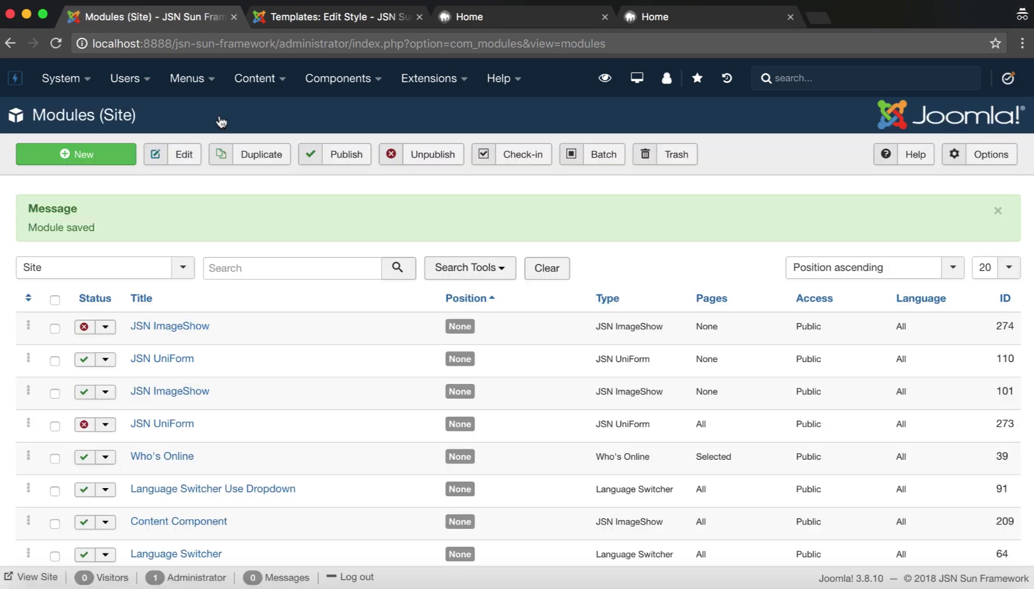
Step: Assign the Mega Menu module (ID 282) to the Module block, found by searching 'mega'
click(365, 22)
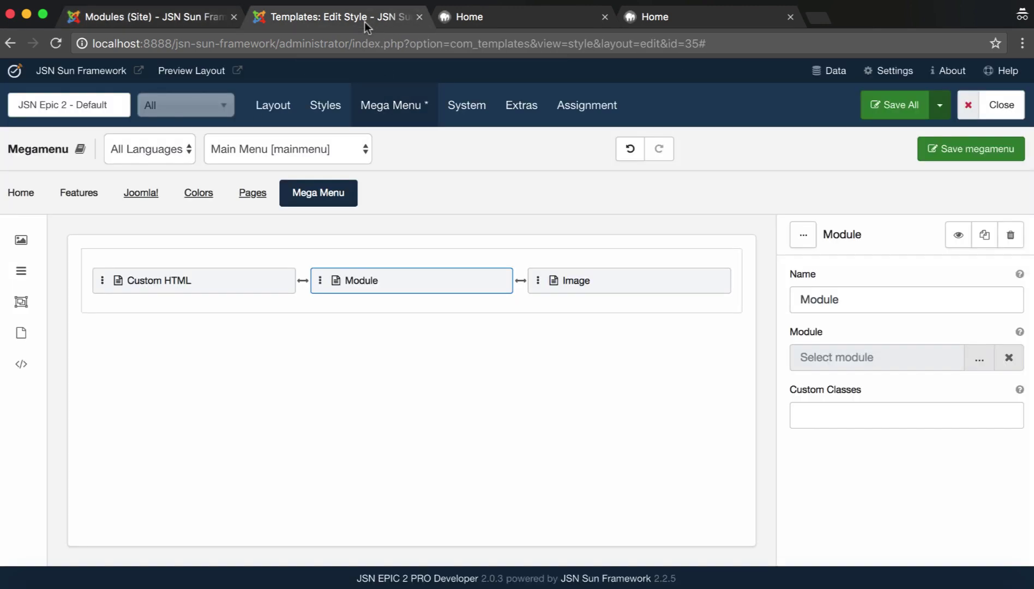
click(980, 361)
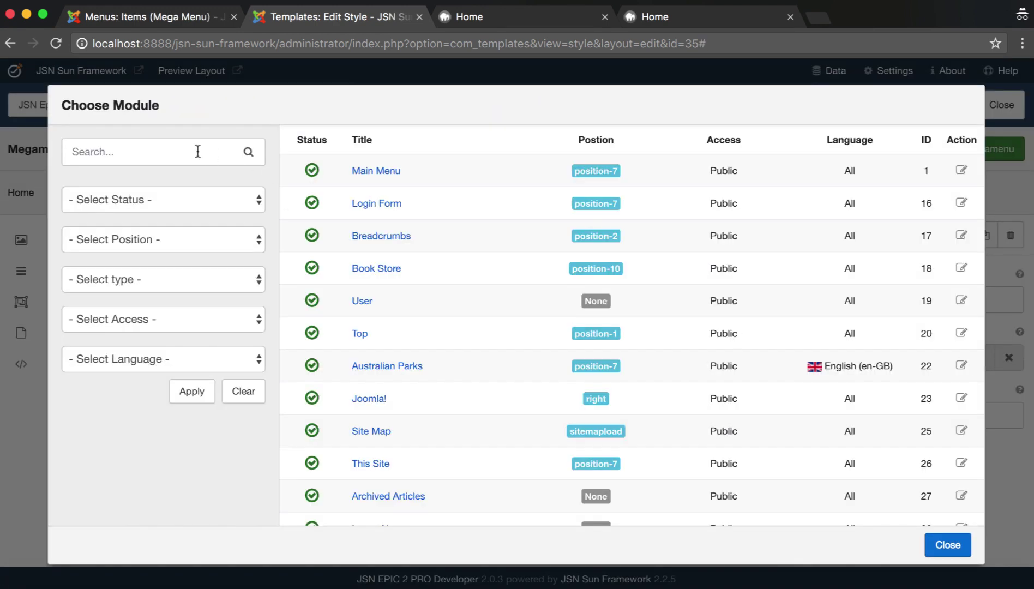
click(198, 151)
click(178, 173)
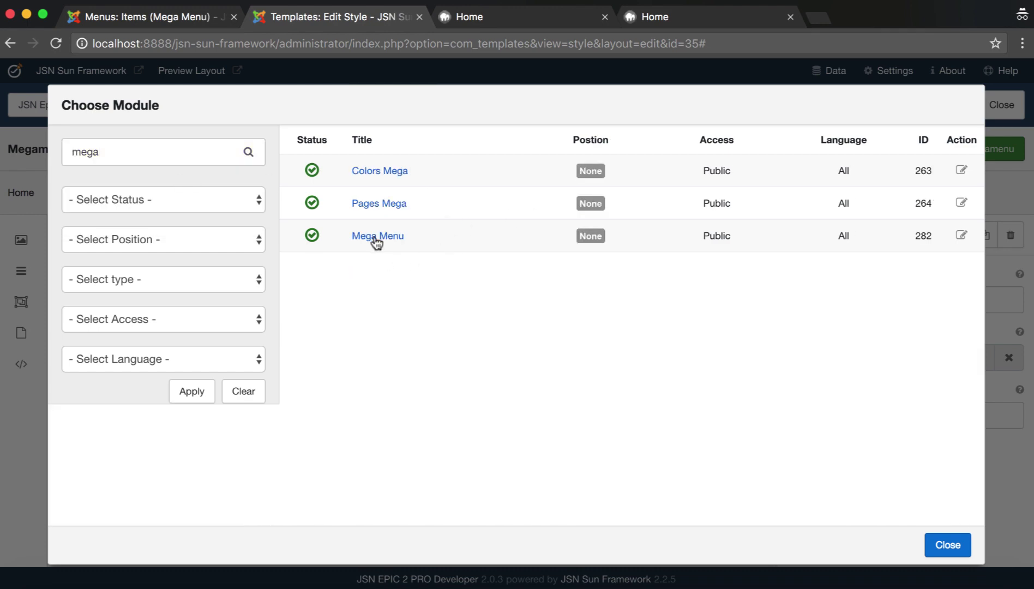
click(377, 239)
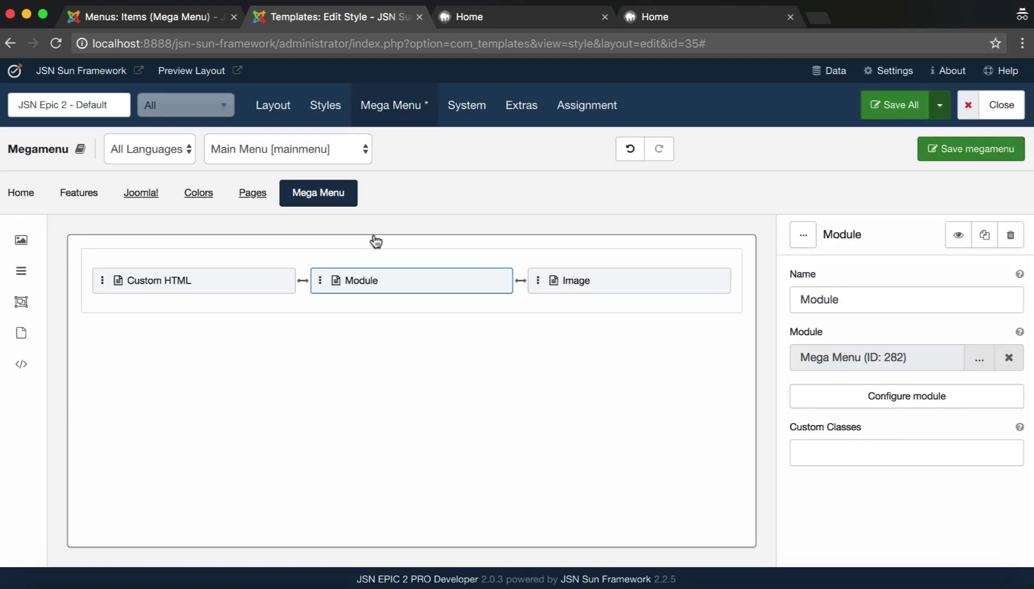
Step: Set the Image block's picture to img1.png from the sample images folder
click(623, 283)
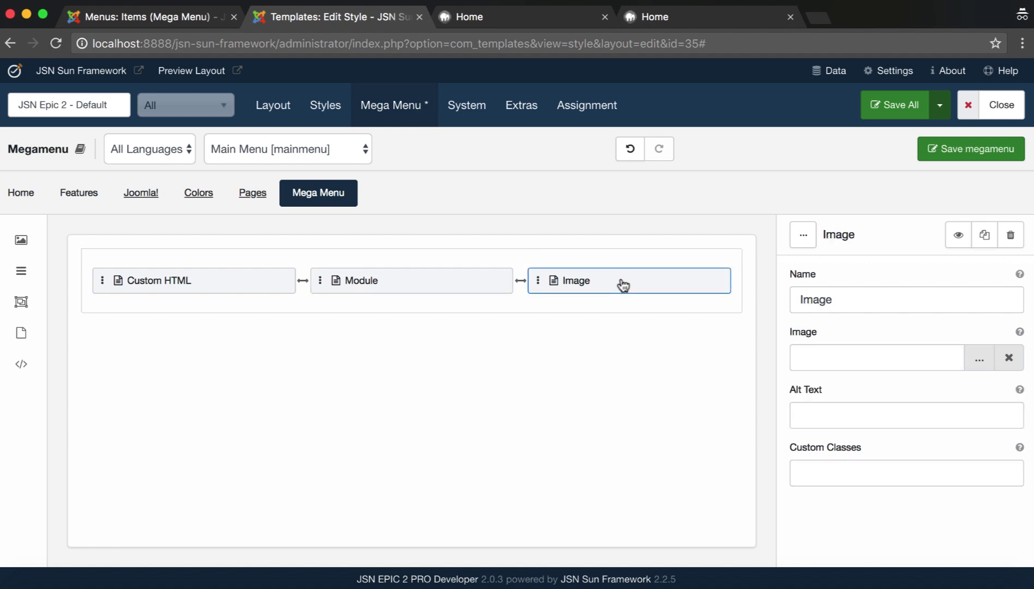
click(981, 364)
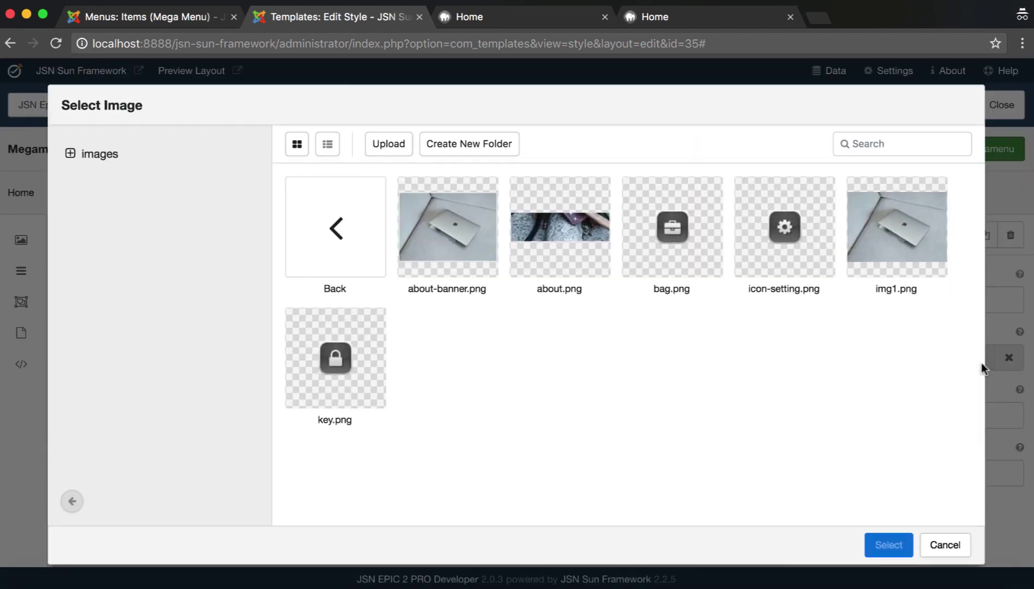
click(901, 242)
click(888, 545)
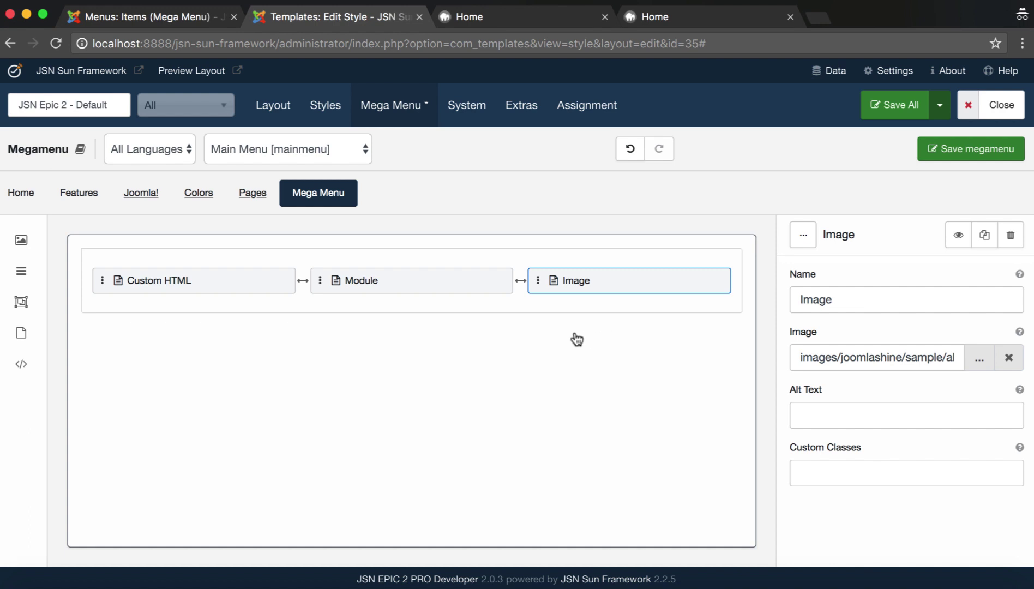
Step: Give the outer container a fixed layout width of 960 instead of 600
click(601, 246)
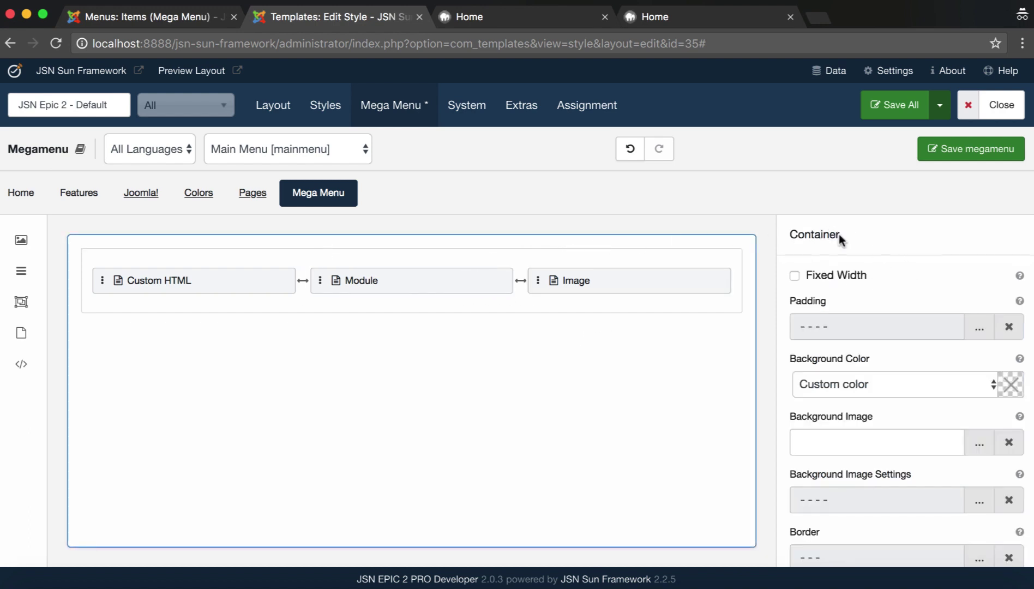
drag(841, 240, 786, 233)
click(869, 240)
mouse_move(1020, 279)
click(795, 276)
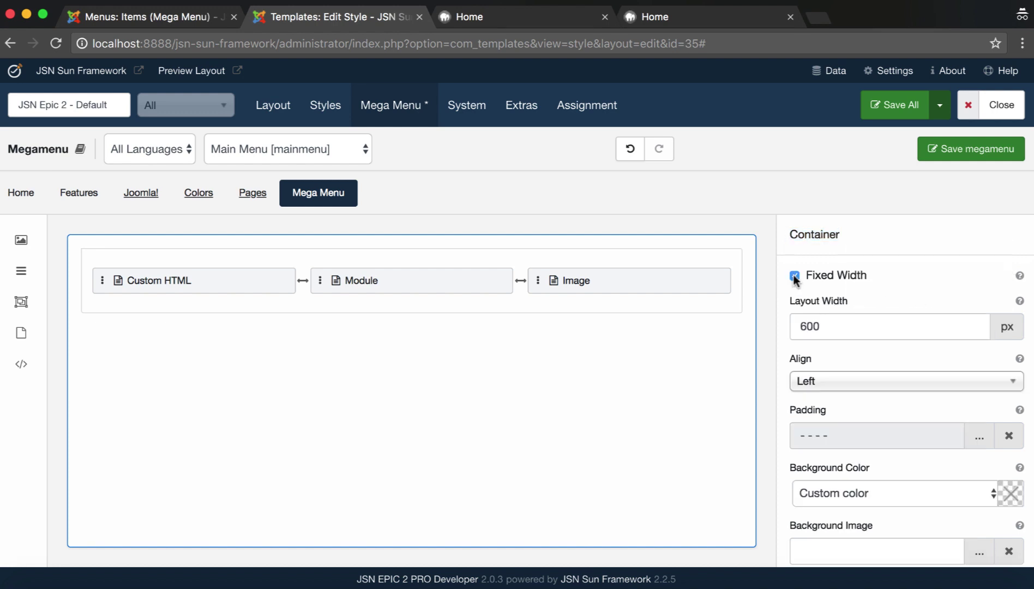
double_click(874, 323)
text(960)
click(956, 291)
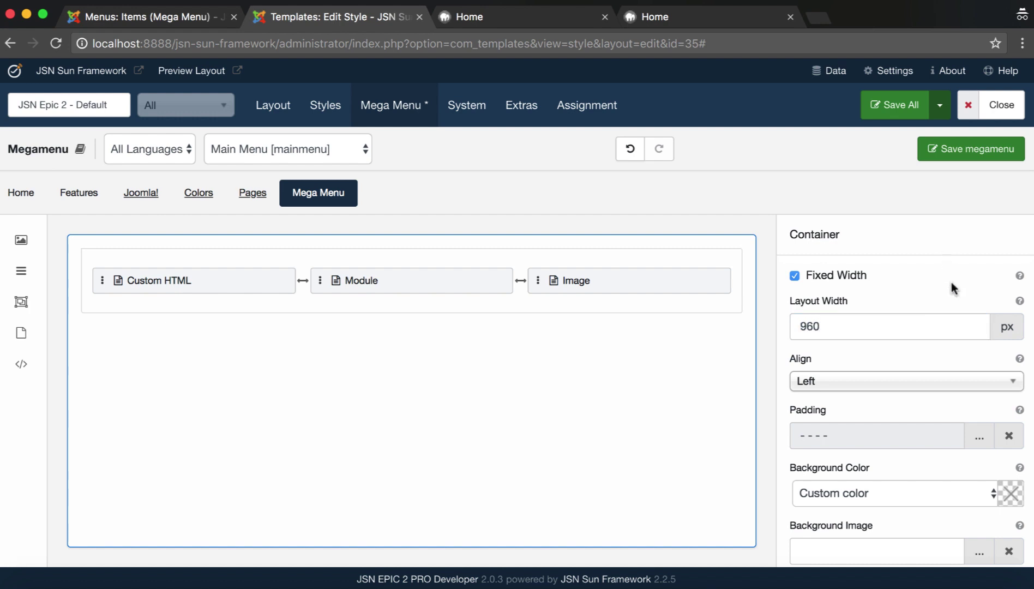
Step: Keep the container's Align Left, padding values and custom background colour unchanged
click(891, 385)
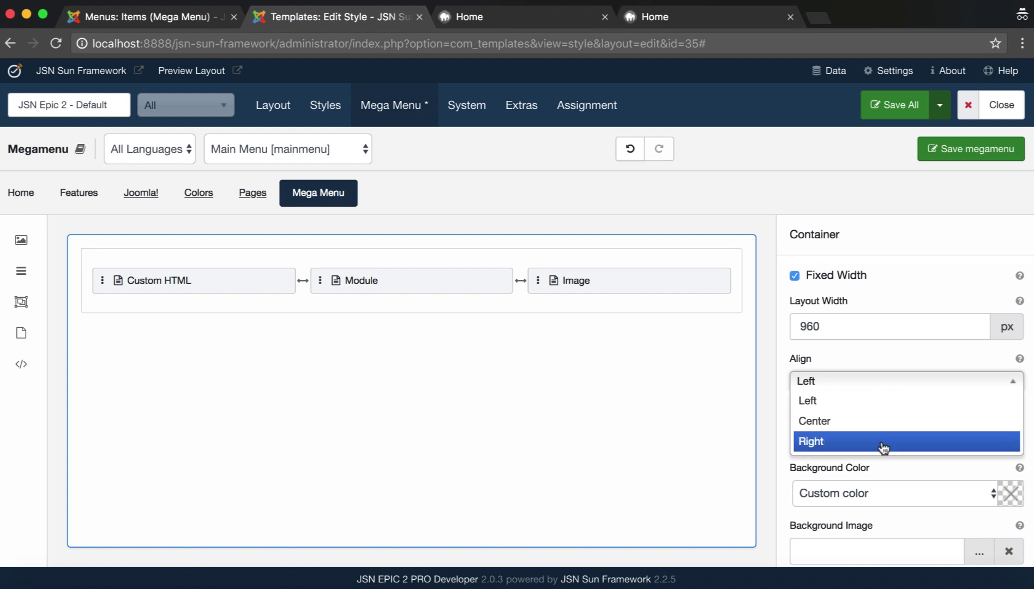
click(819, 400)
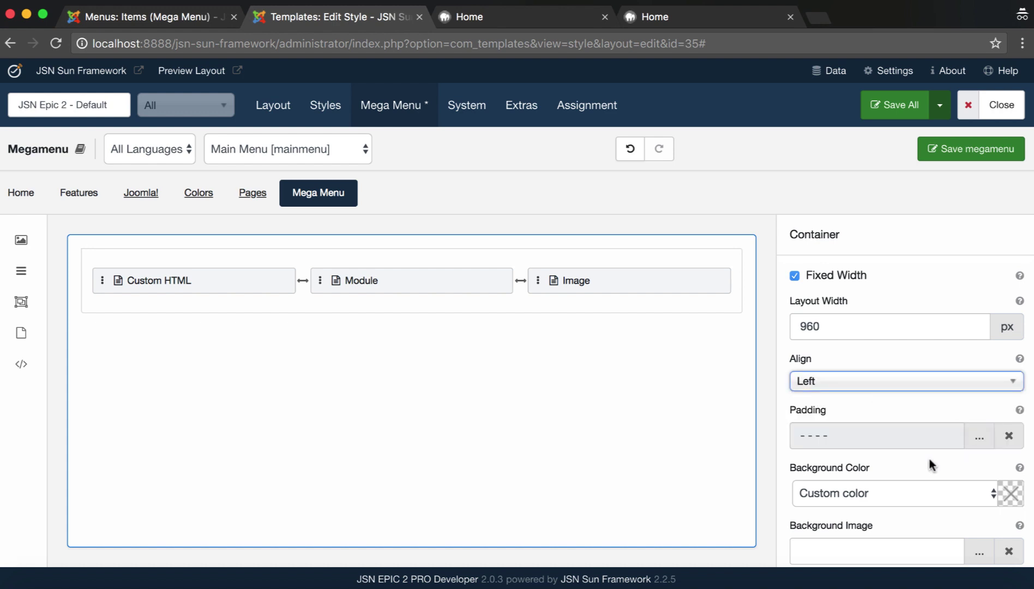
click(980, 438)
drag(340, 232, 238, 234)
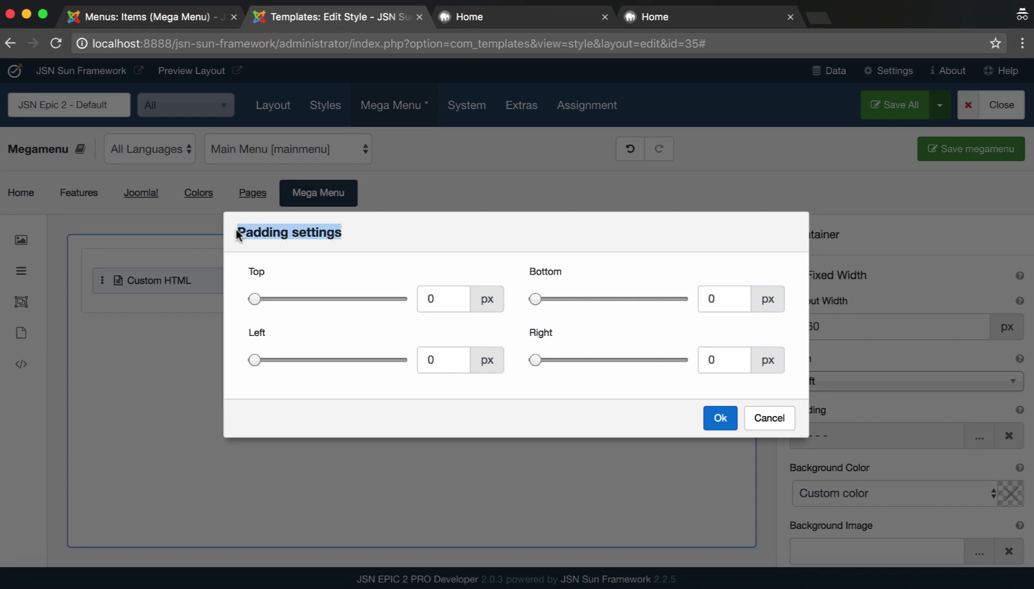
click(727, 425)
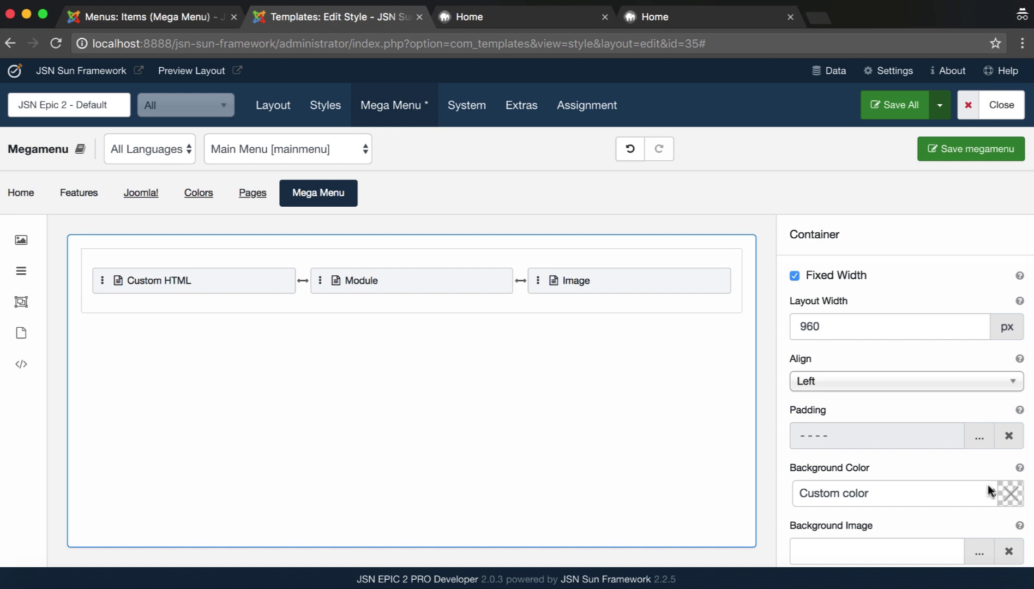
click(989, 489)
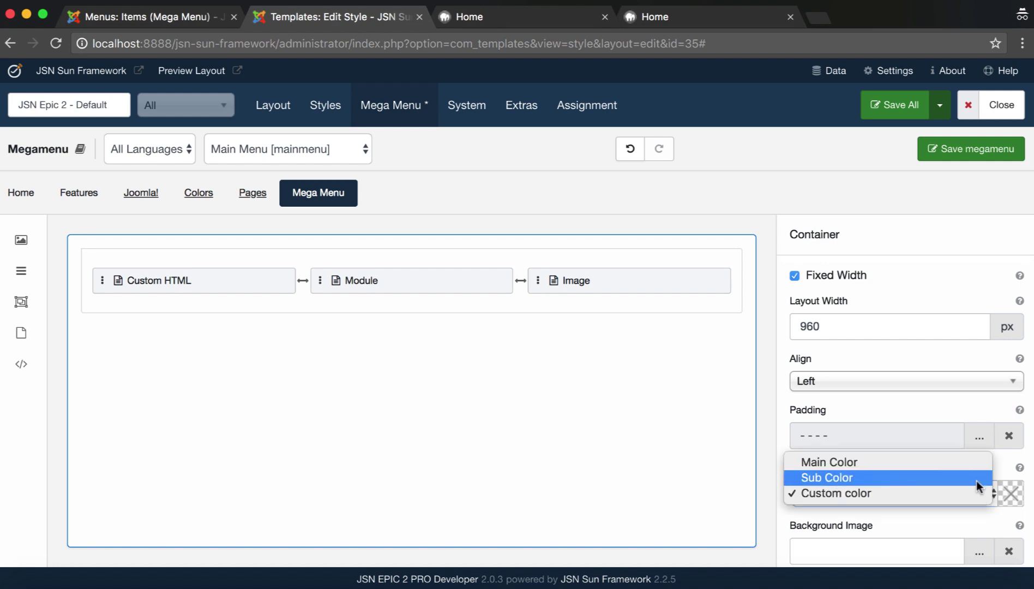
click(990, 526)
scroll(990, 525, down, 3)
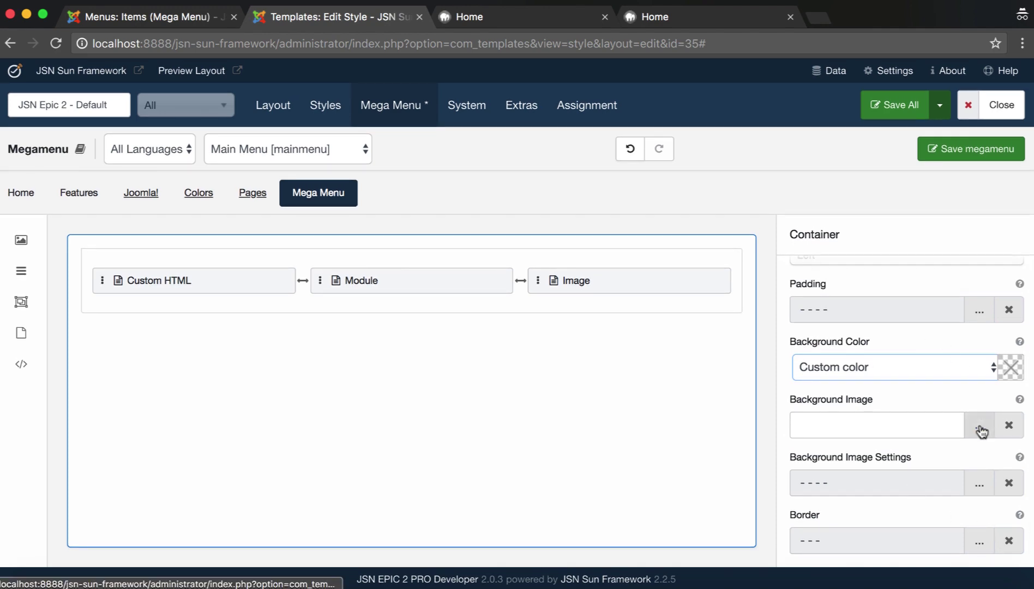
Step: Choose the last background strip image as the container's background image
click(980, 432)
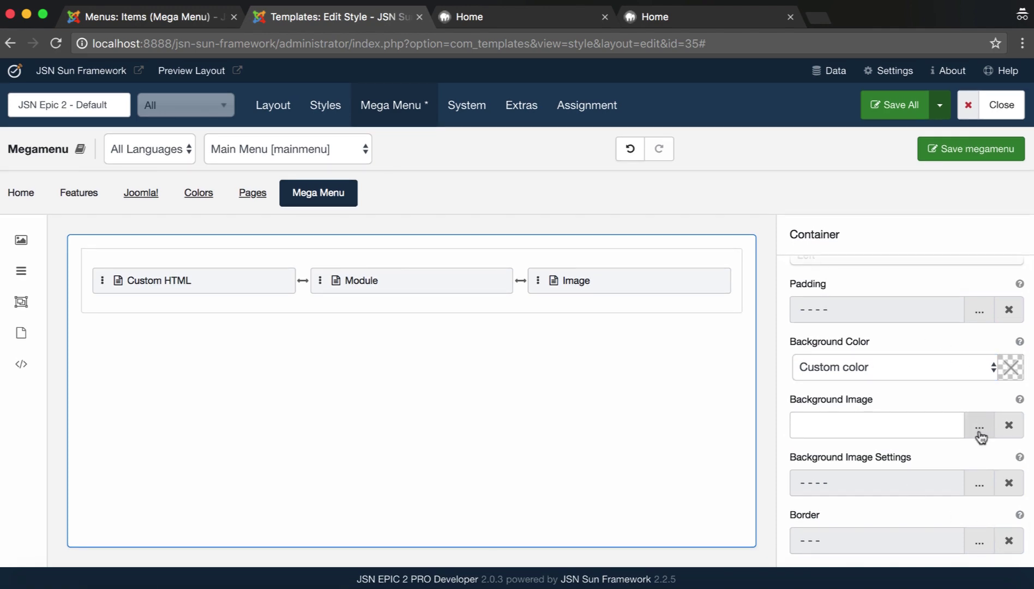
click(979, 431)
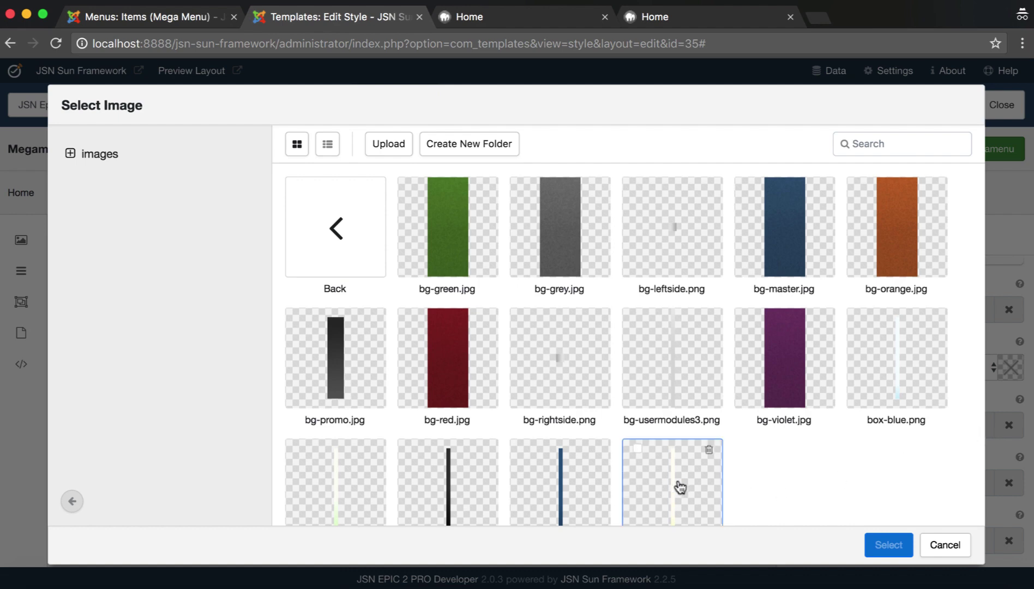
click(677, 486)
click(888, 545)
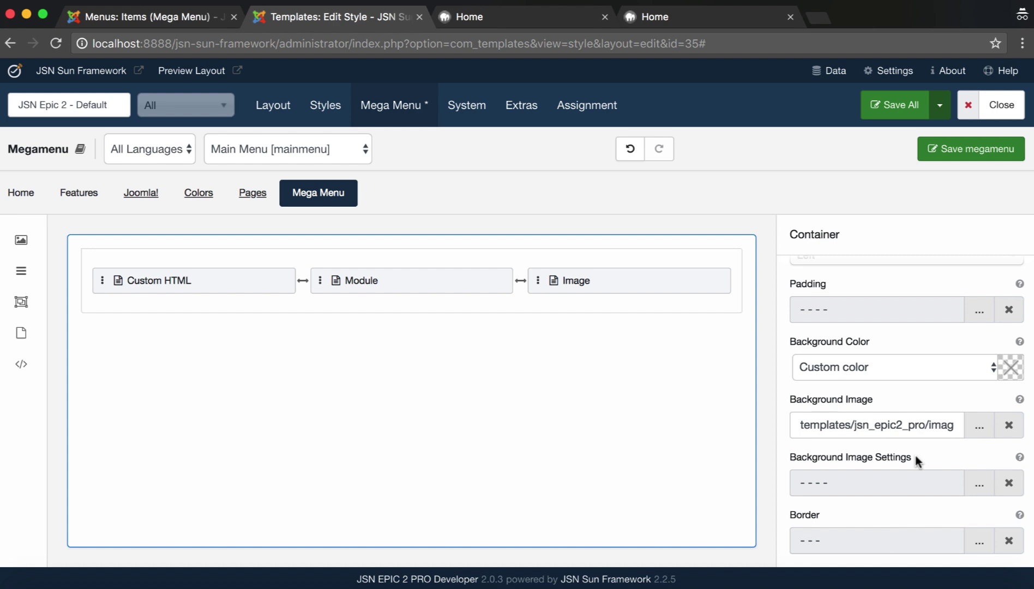
Step: Set the background image to contain sizing with fixed attachment
click(978, 486)
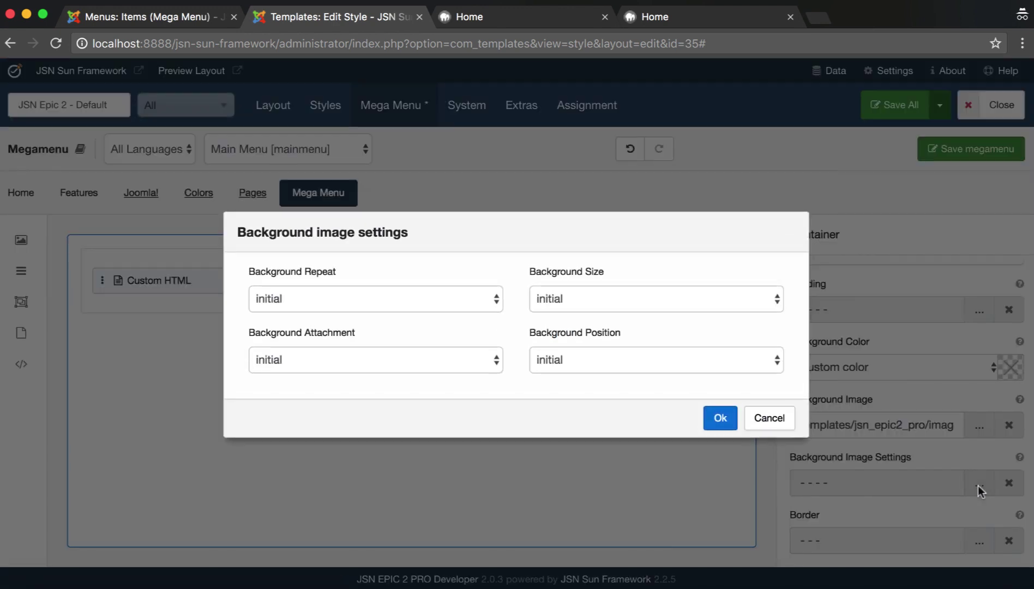
drag(415, 233, 237, 226)
click(451, 237)
click(622, 304)
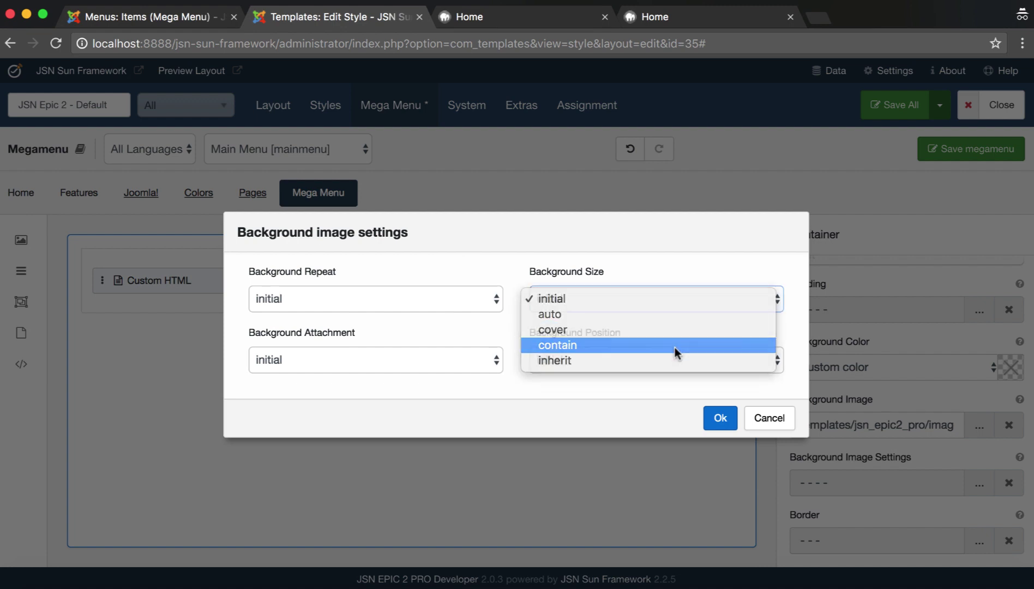
click(675, 348)
click(433, 359)
click(436, 391)
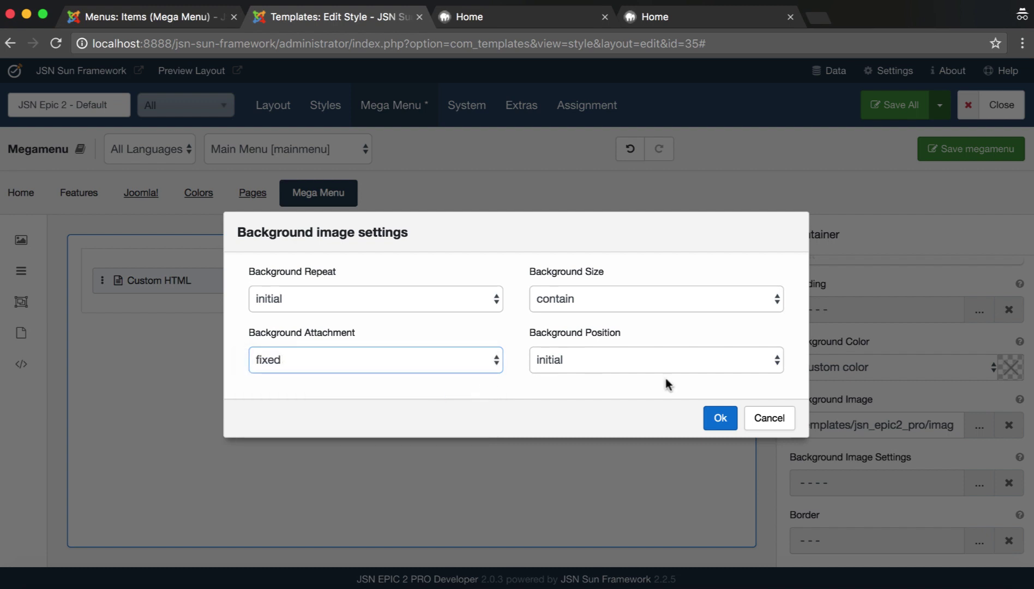
click(720, 419)
Step: In the container's border settings, keep Universal Settings for all sides
click(980, 546)
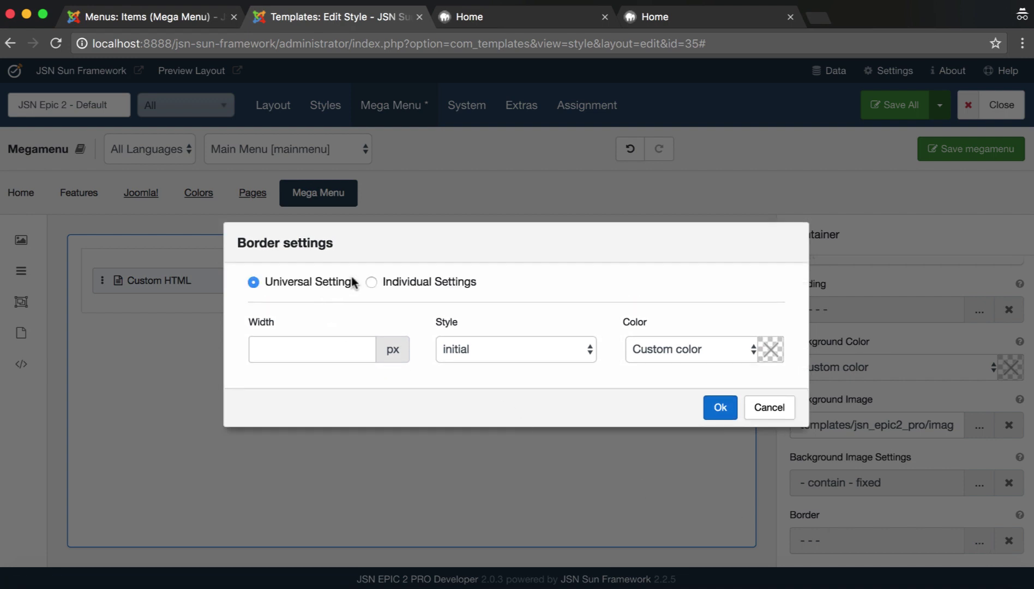
drag(358, 283, 272, 282)
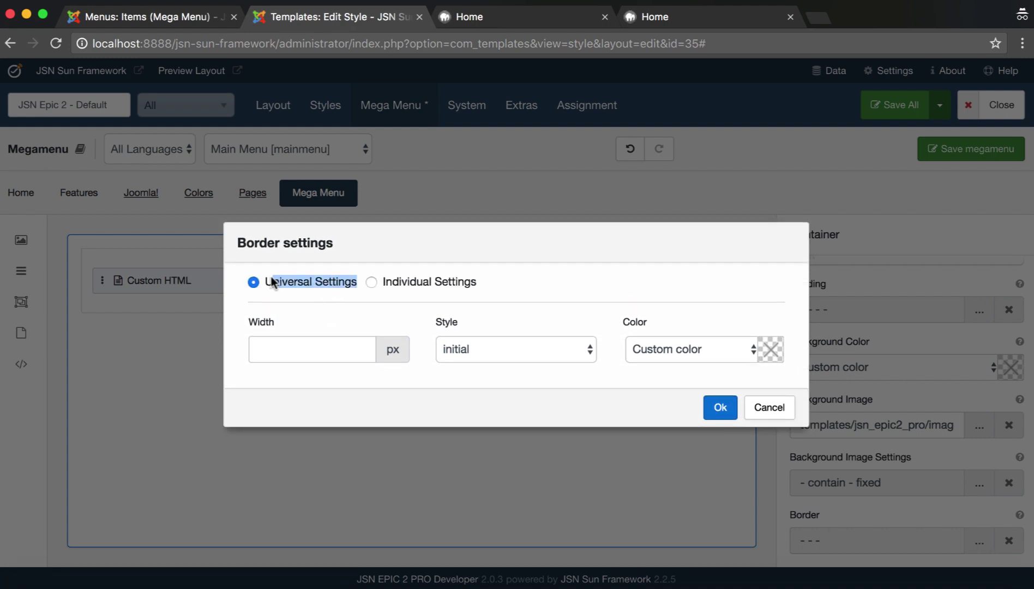
click(413, 283)
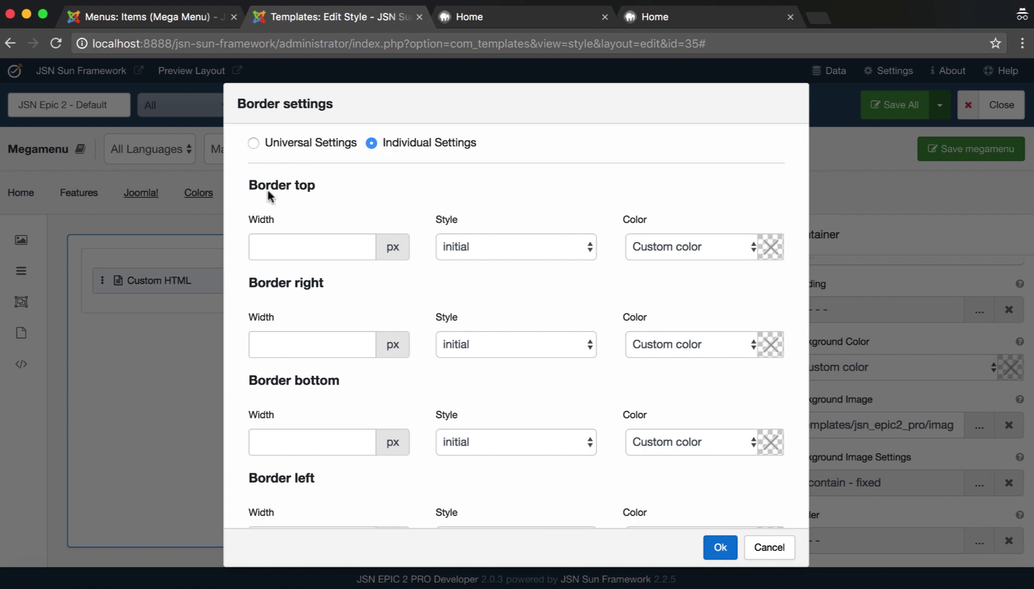
scroll(330, 379, down, 2)
scroll(330, 376, up, 2)
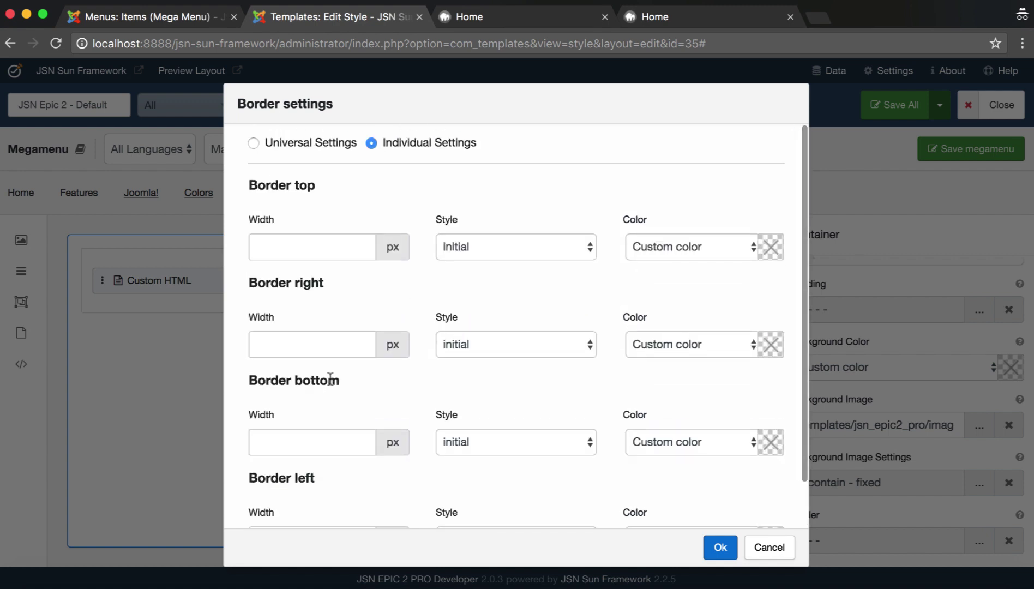
click(255, 143)
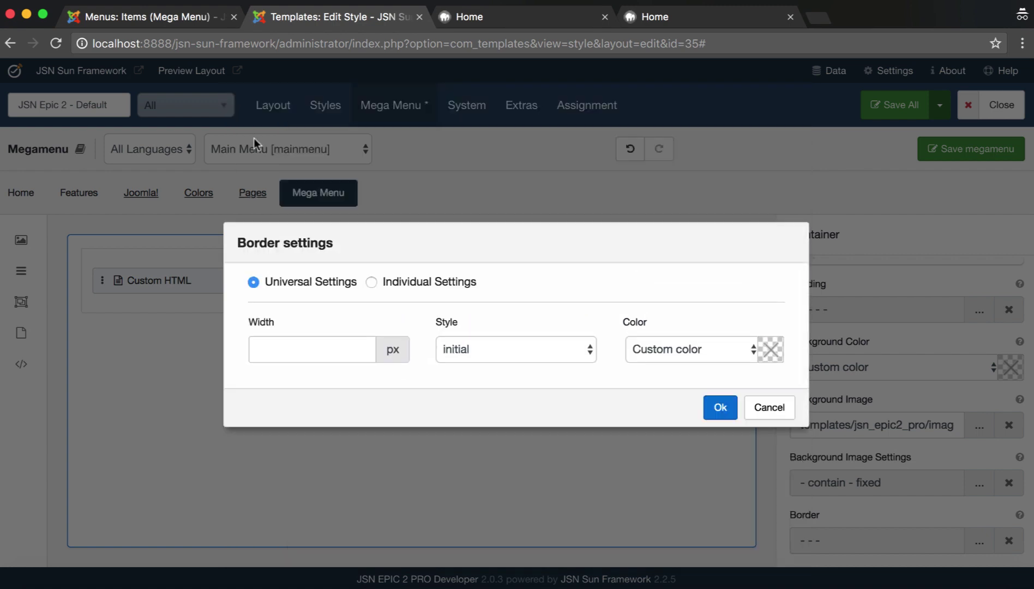
Step: Apply a 2px solid border in Main Color to the container
click(333, 342)
text(2)
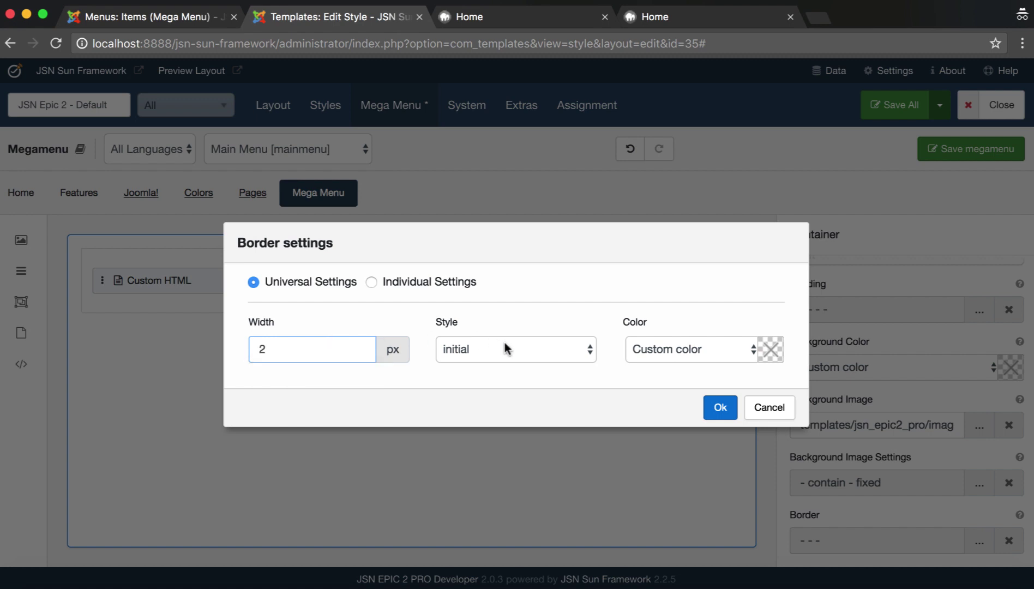
click(506, 349)
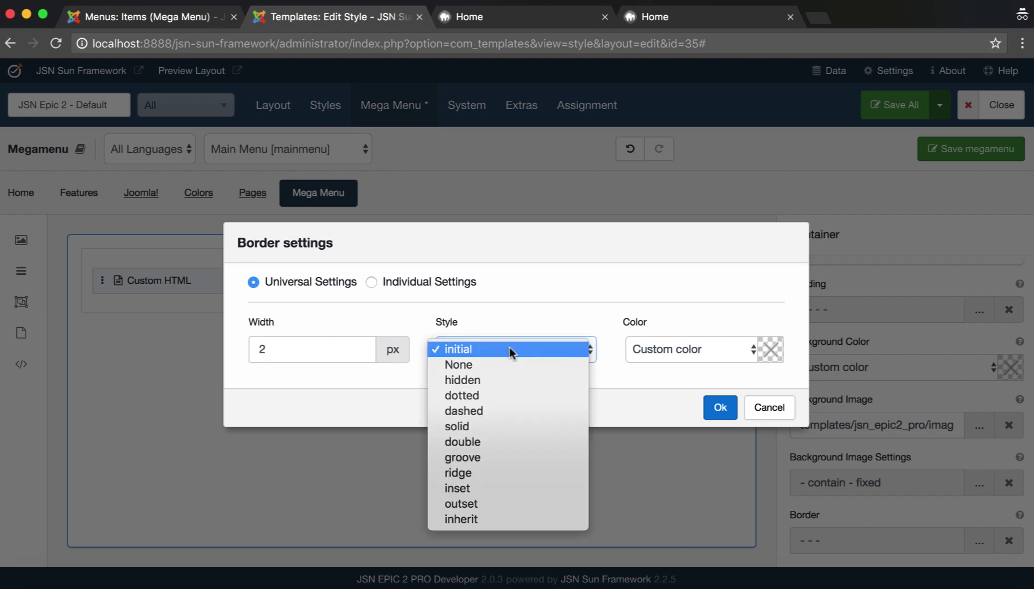
click(498, 426)
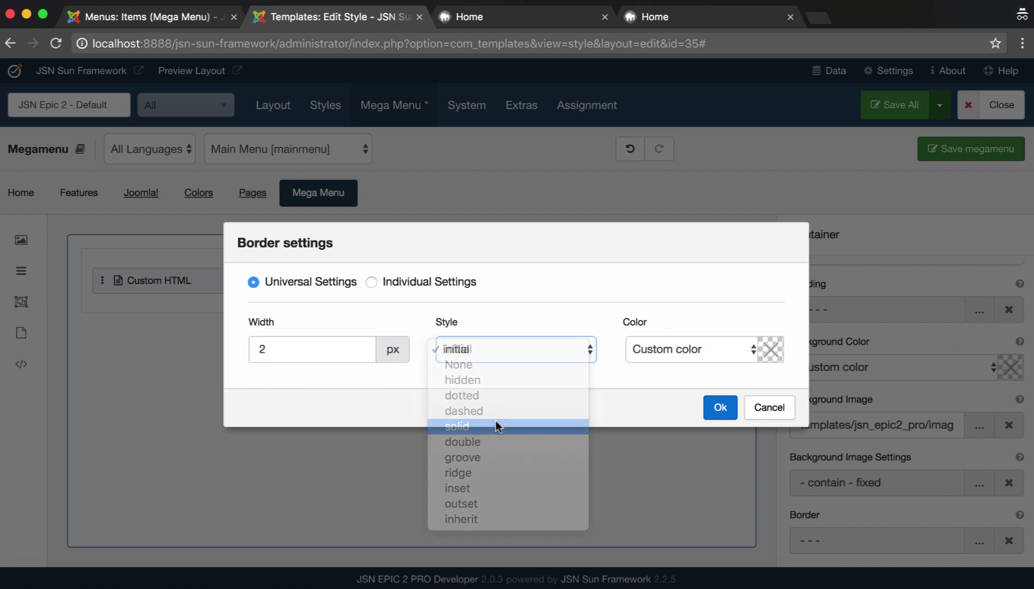
click(749, 354)
click(723, 326)
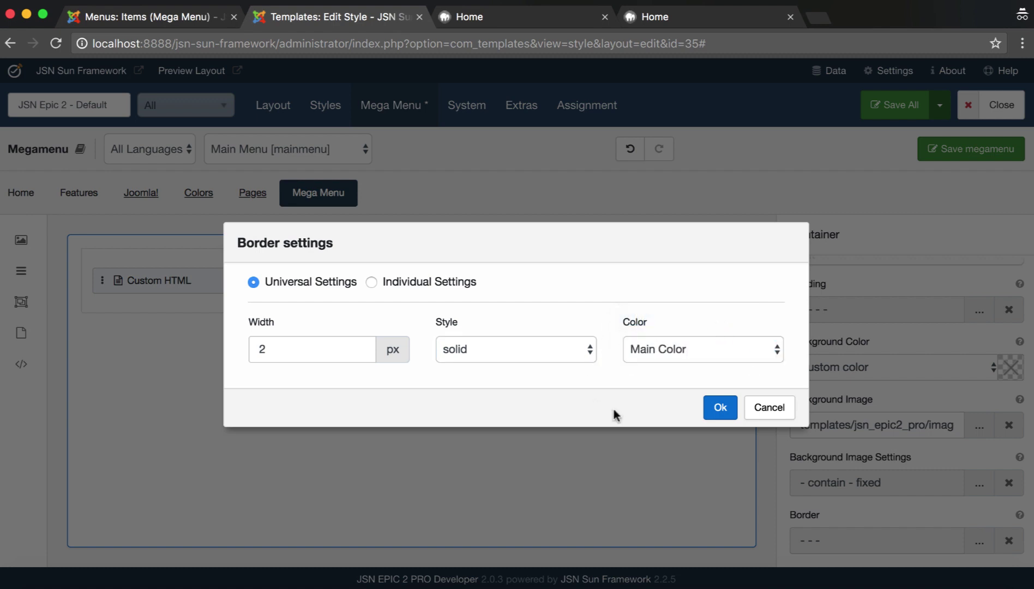
click(721, 408)
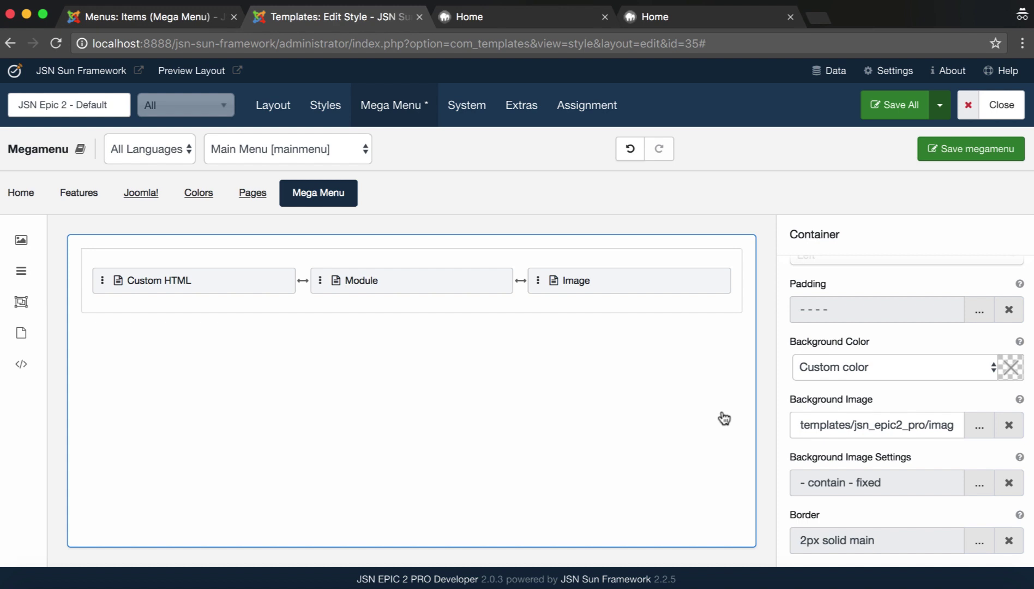
Step: Save the mega menu, then reload the front-end homepage and preview the Mega Menu item
click(974, 152)
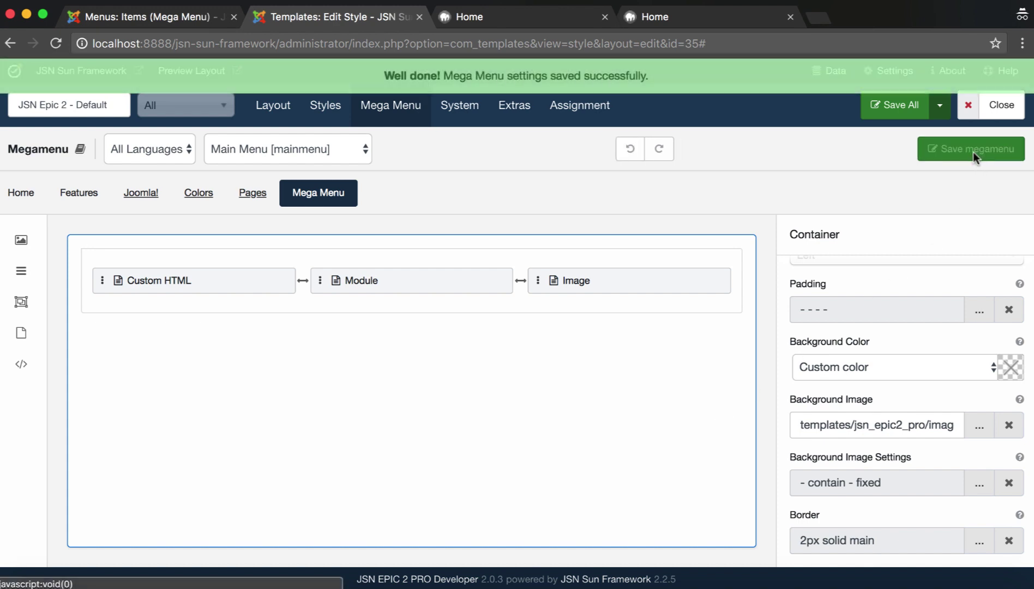
click(566, 19)
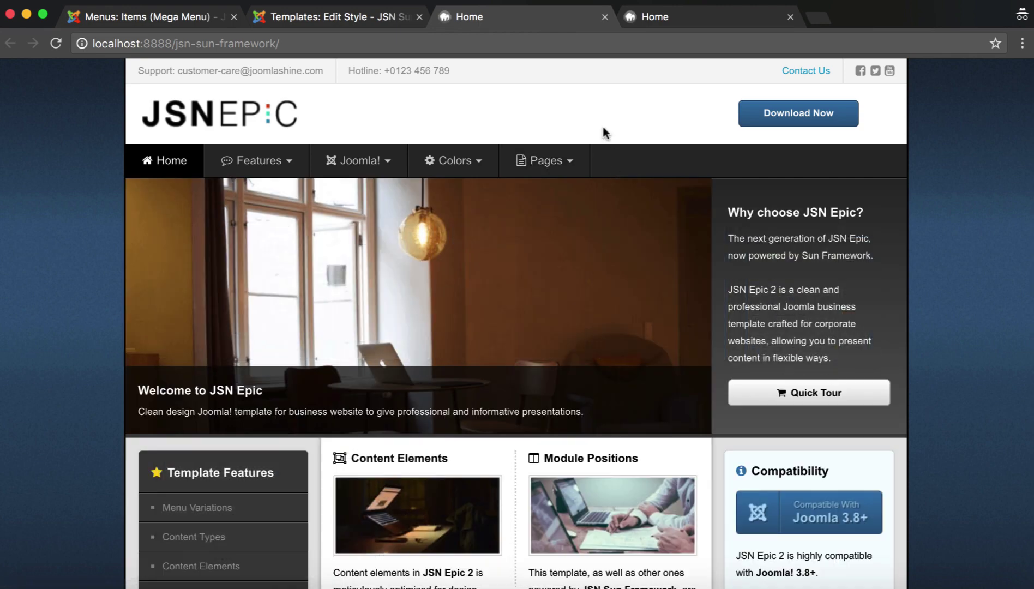
click(59, 44)
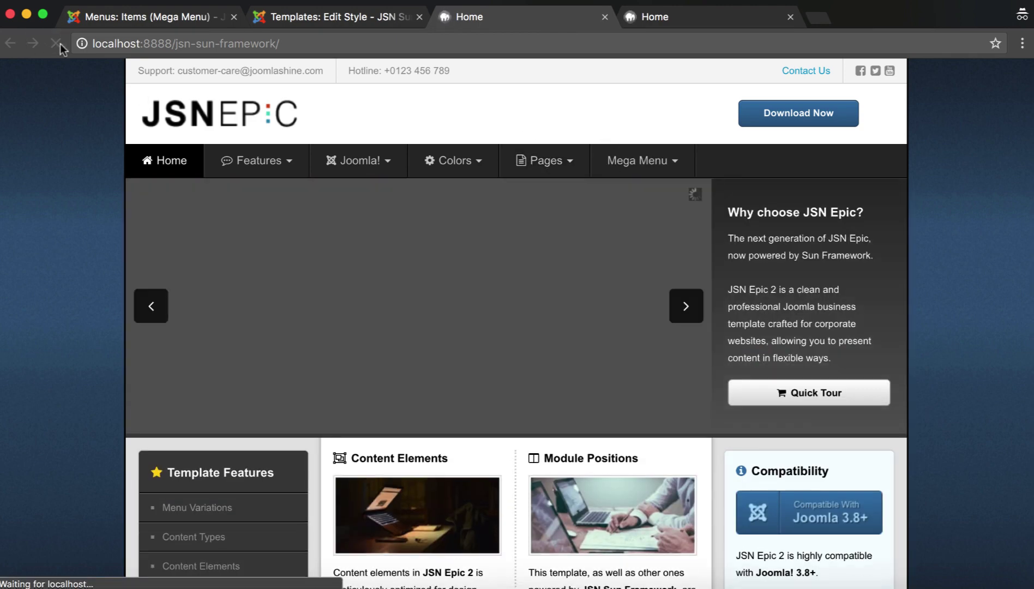
mouse_move(666, 172)
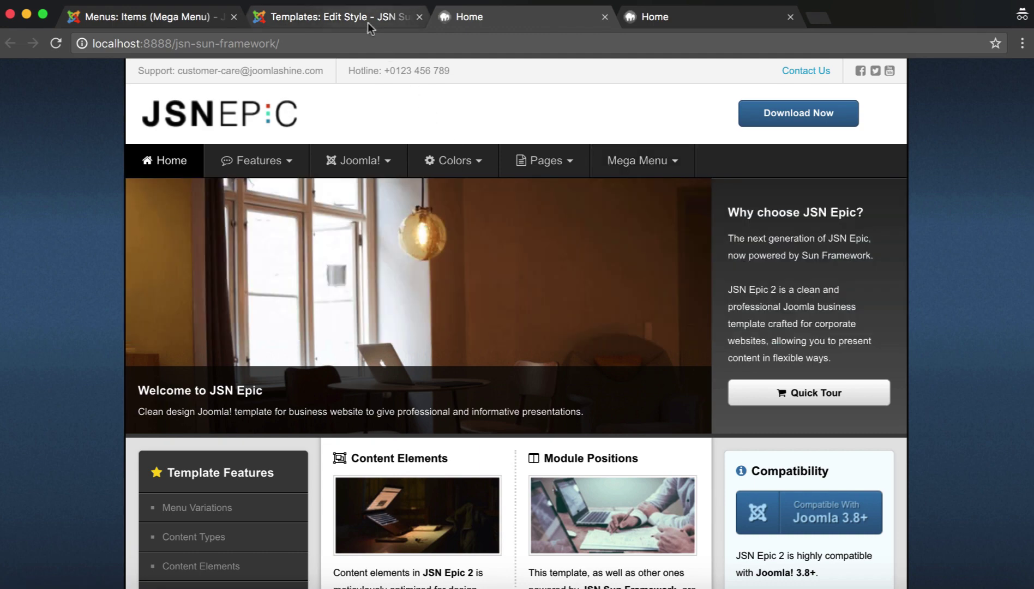
Step: Give the Module column a 120px left margin and save the mega menu
click(368, 23)
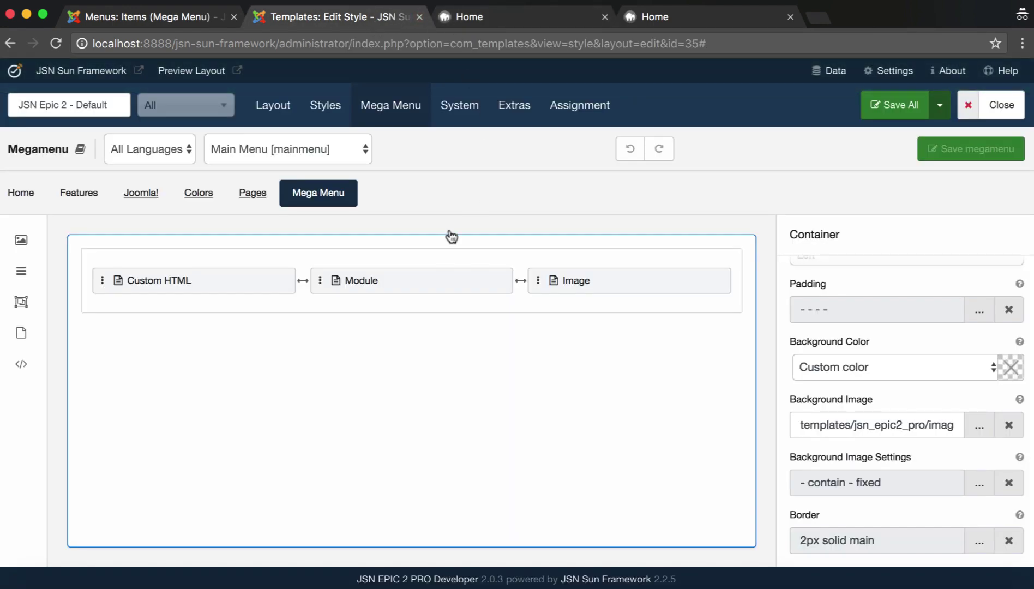
click(425, 264)
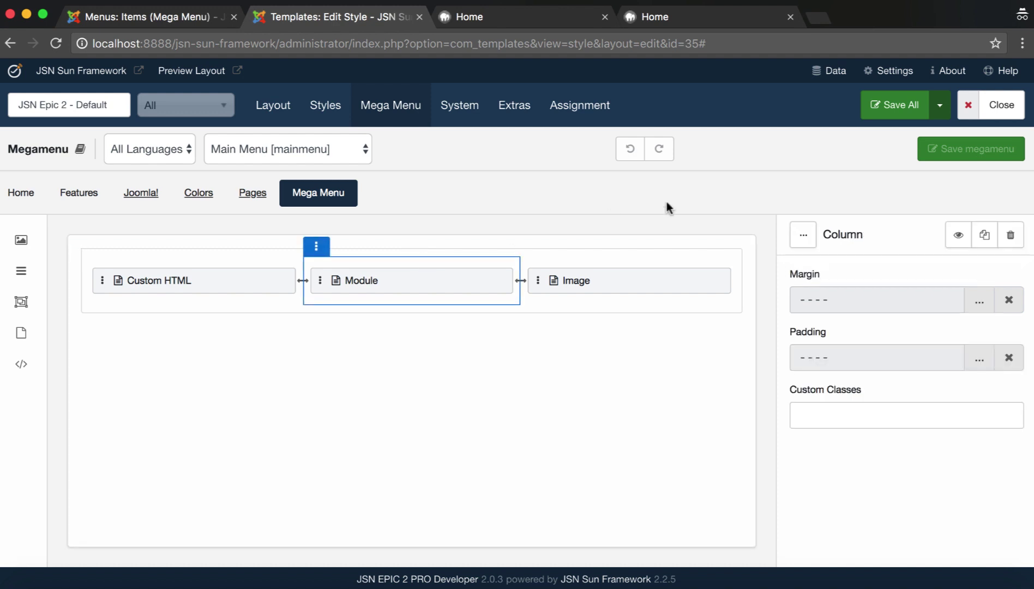
click(981, 301)
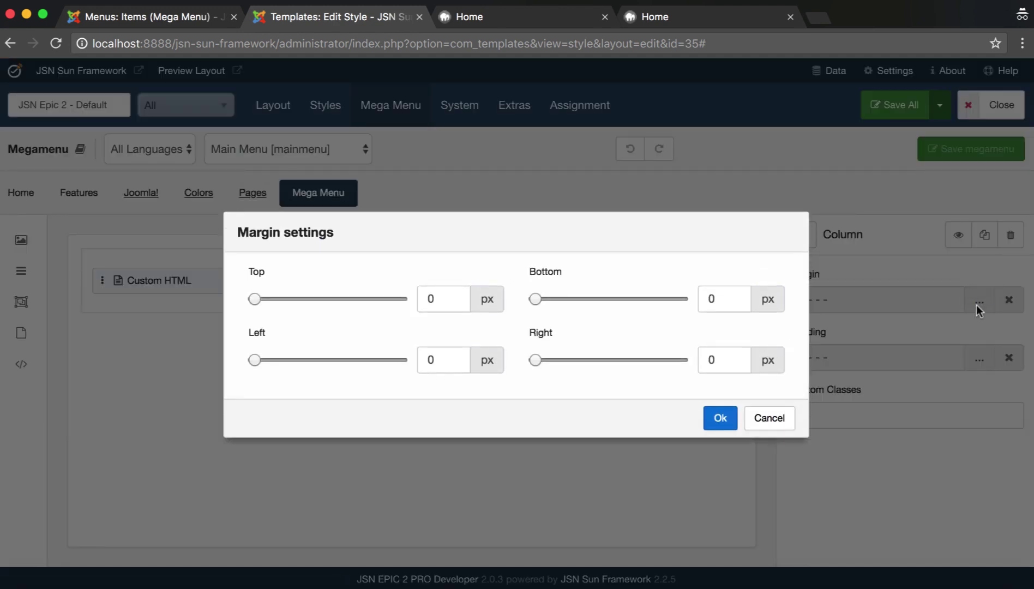
click(426, 359)
text(12)
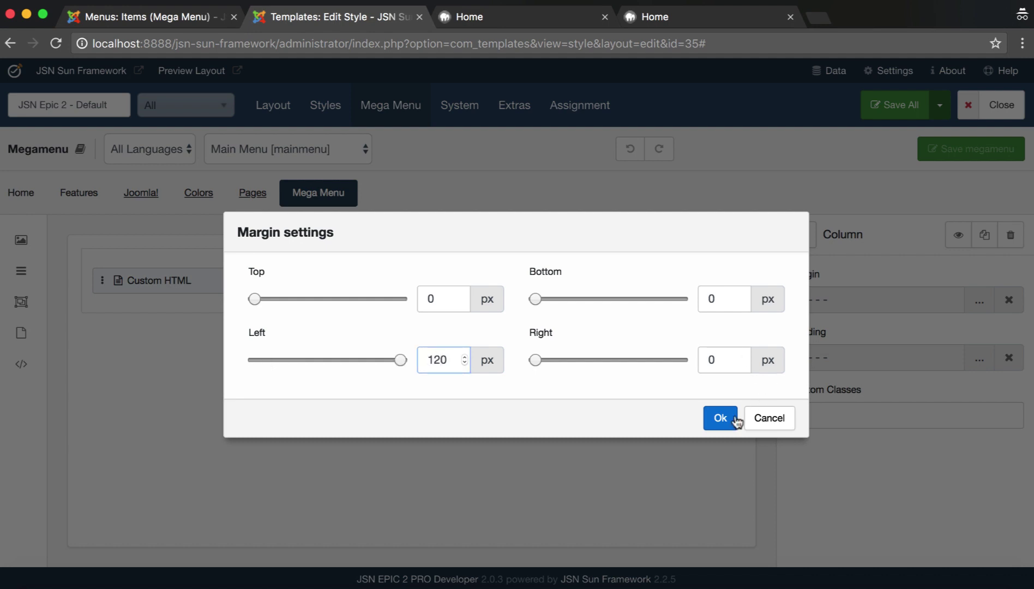
click(722, 421)
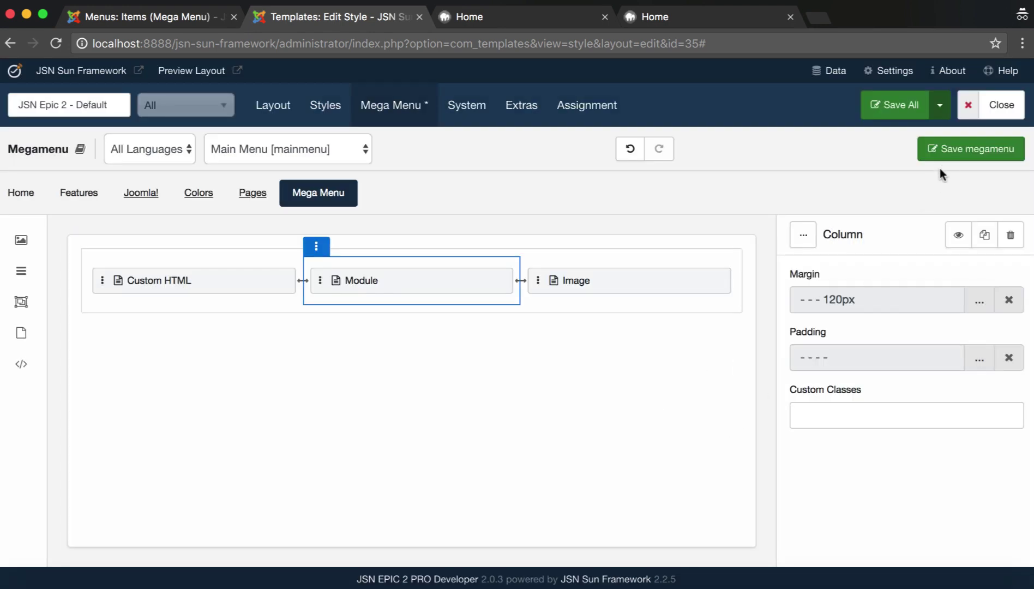
click(948, 160)
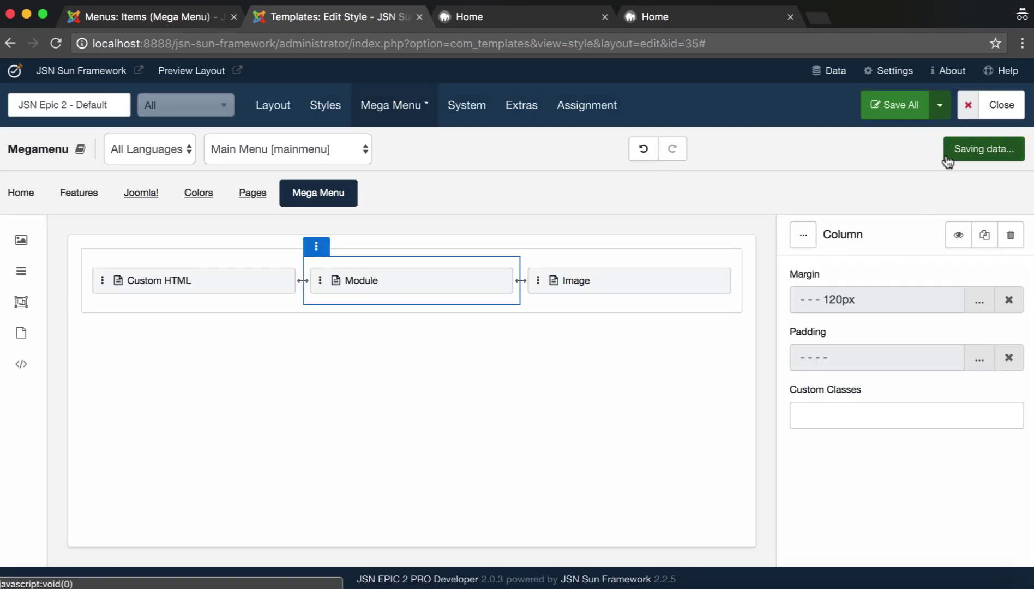
Step: Give the Image column a 7px top margin, save, and reload the front-end homepage
click(655, 266)
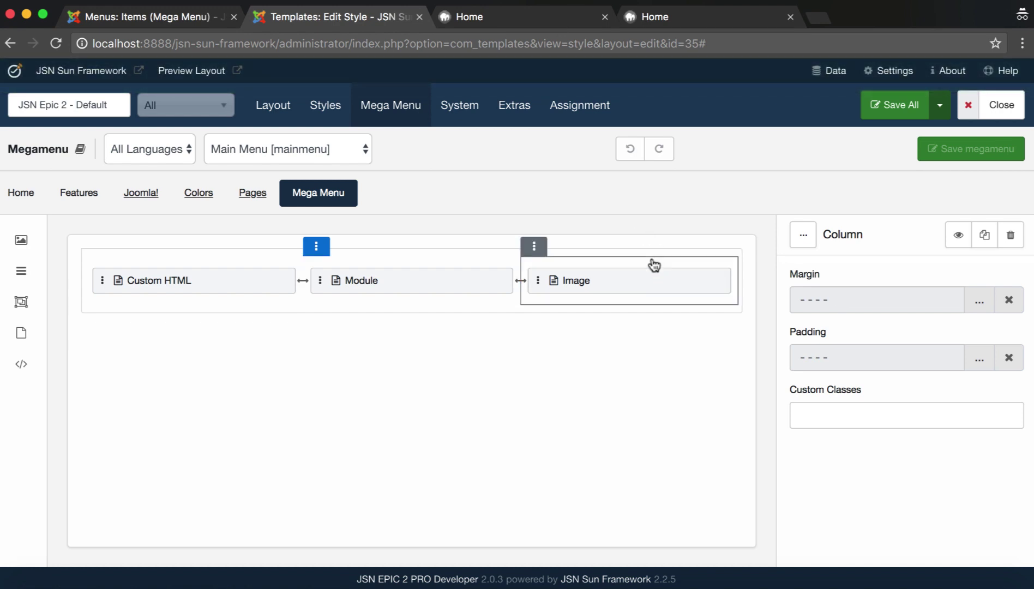
click(980, 307)
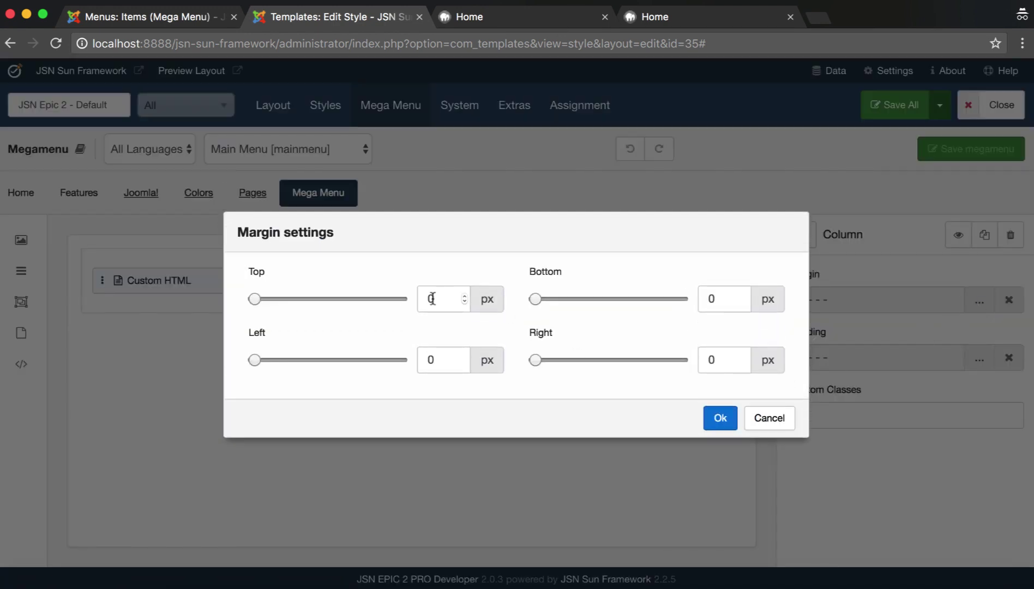
click(431, 299)
text(7)
click(716, 419)
click(972, 159)
click(573, 18)
click(56, 43)
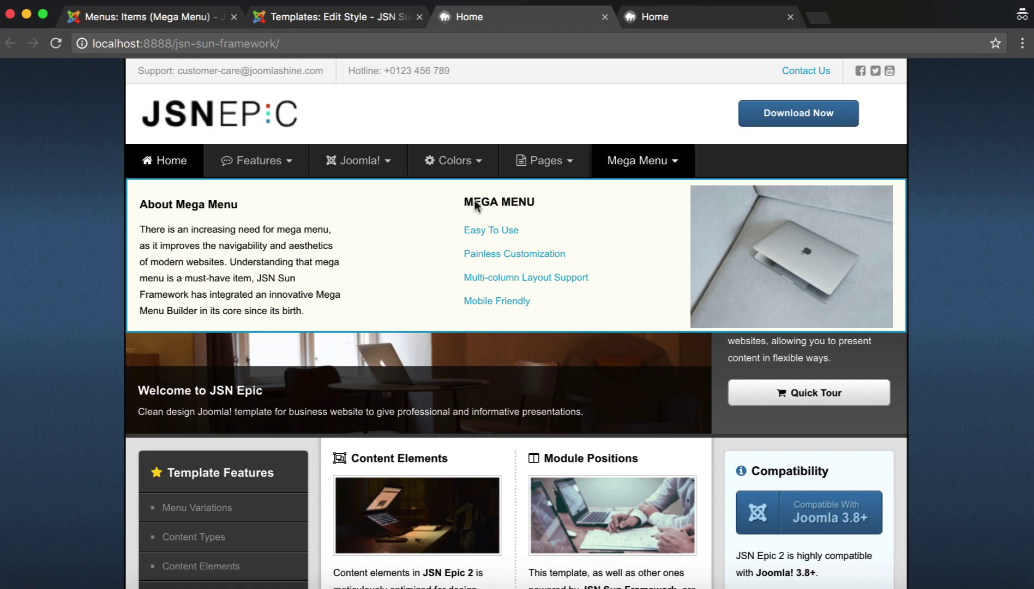
Step: Switch to the second Home tab and preview the Mega Menu dropdown there
click(714, 16)
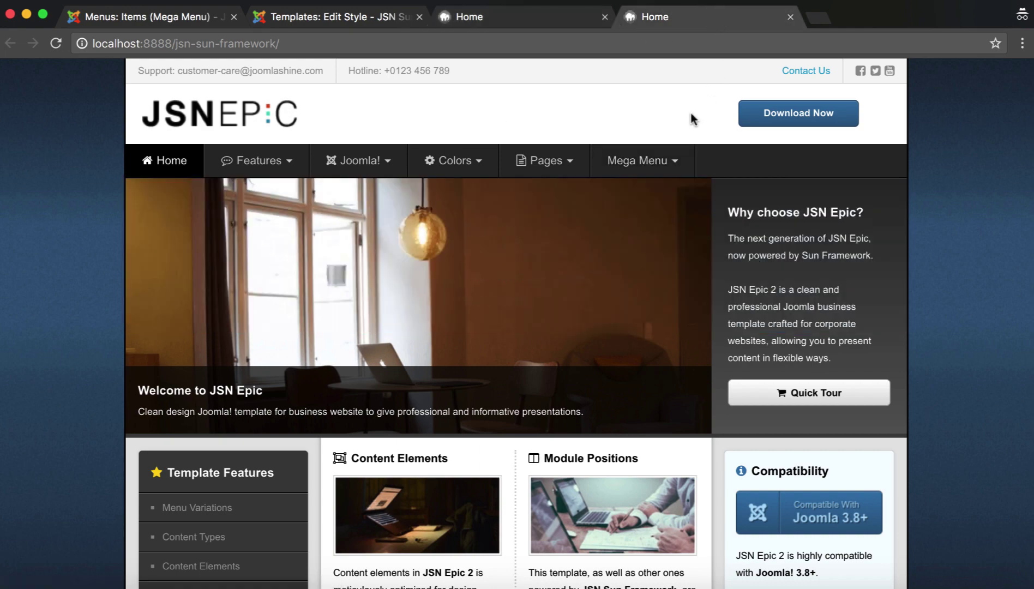
mouse_move(676, 166)
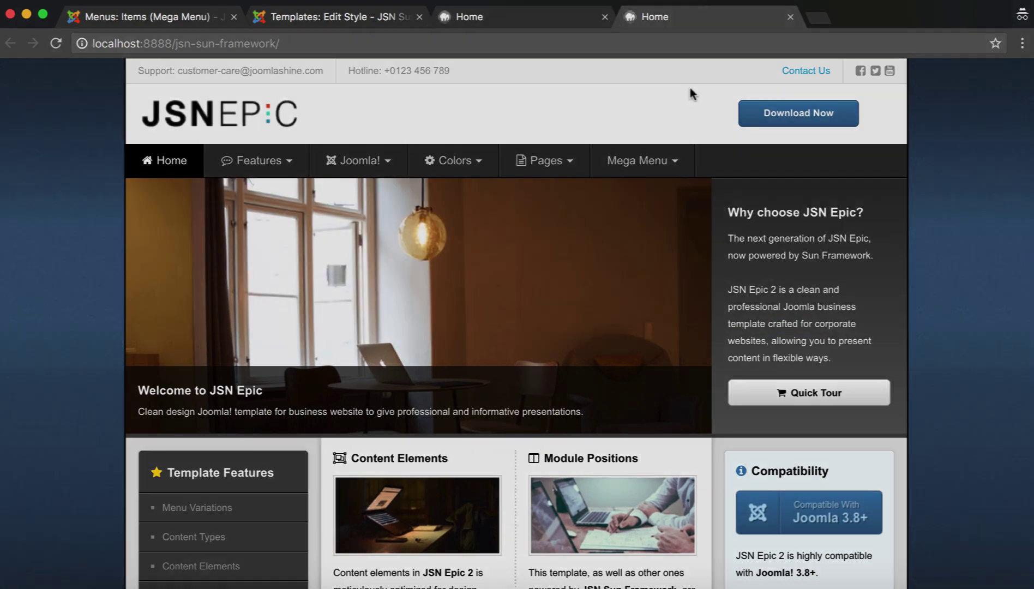